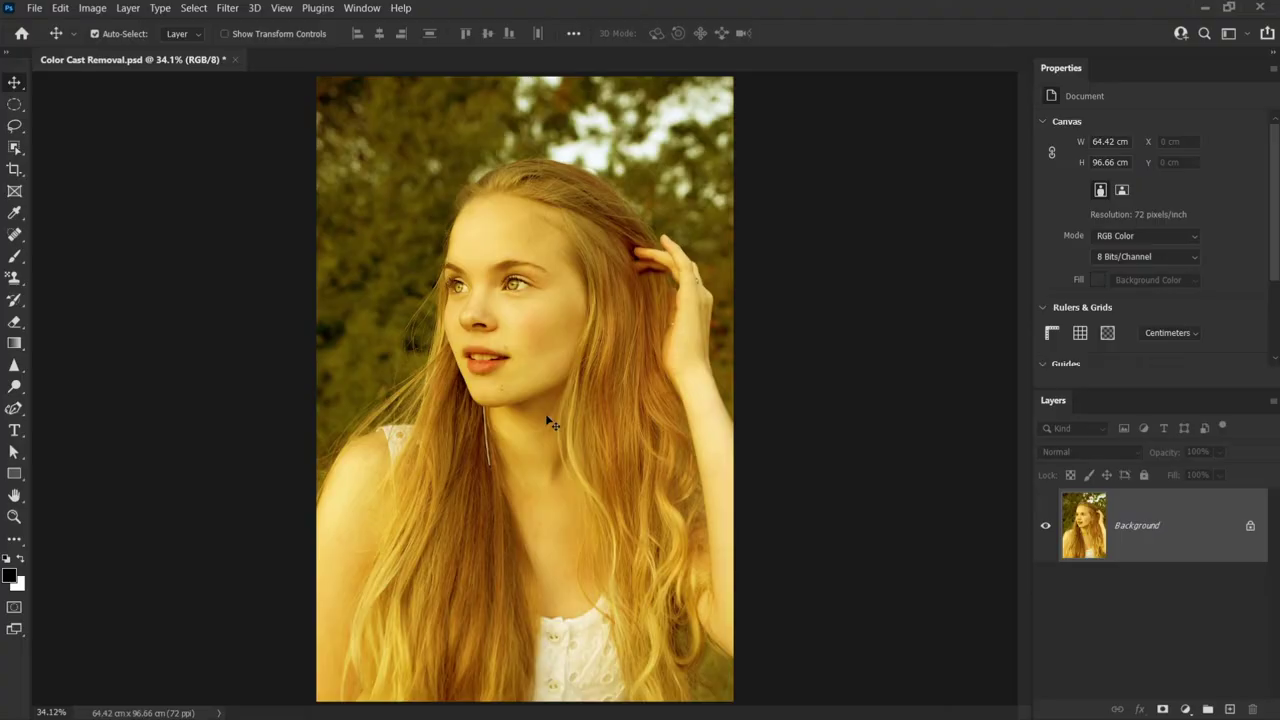
Step: Duplicate Background as 'Average Blur' and apply Filter > Blur > Average to it
right_click(1146, 530)
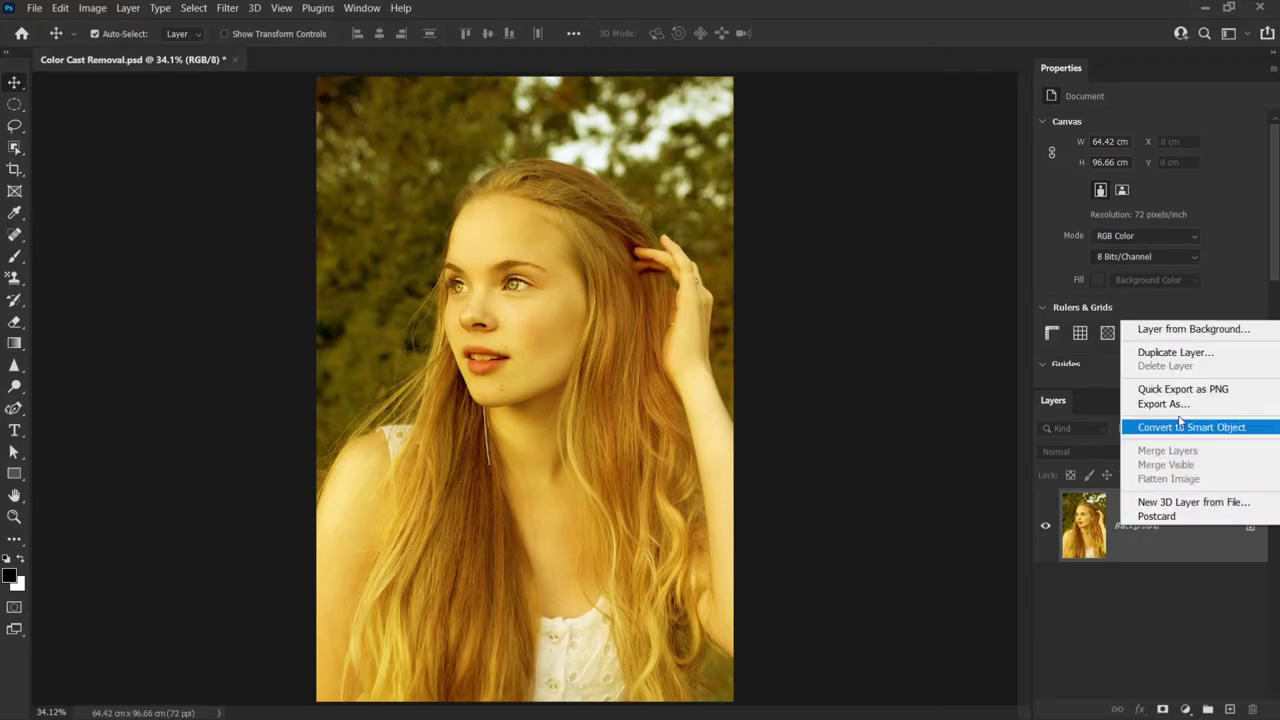
left_click(1197, 355)
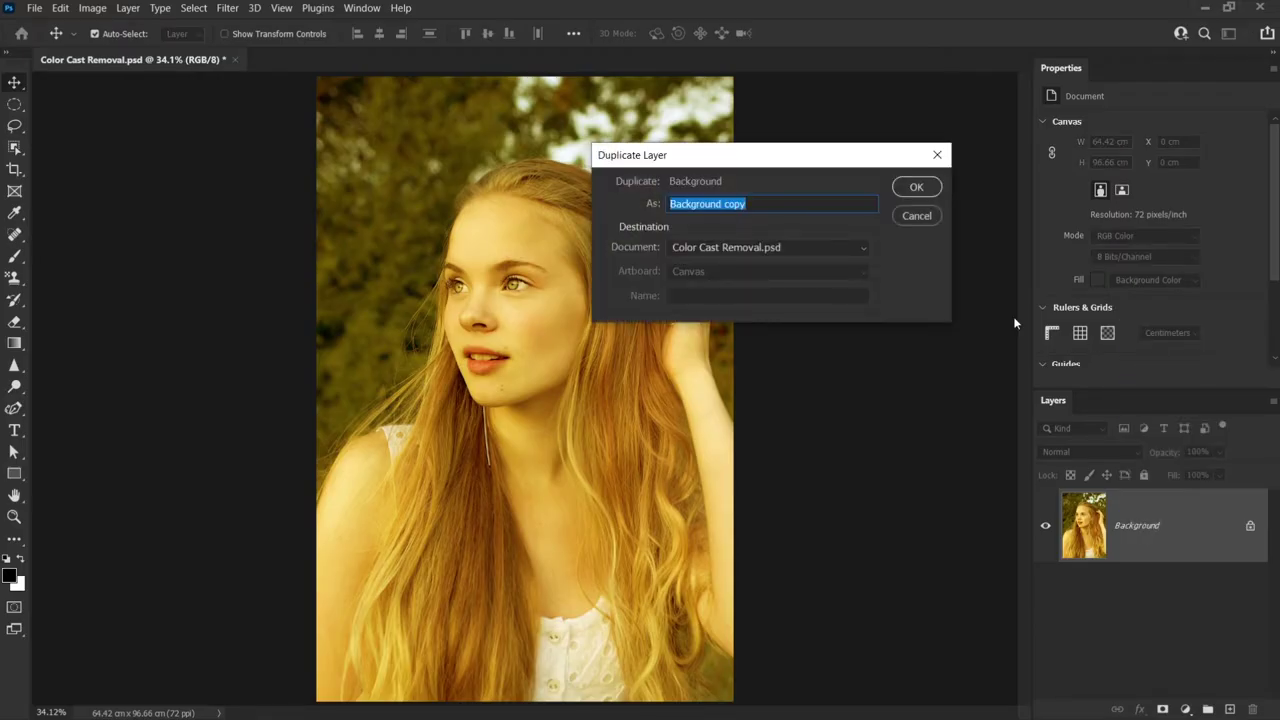
type("A")
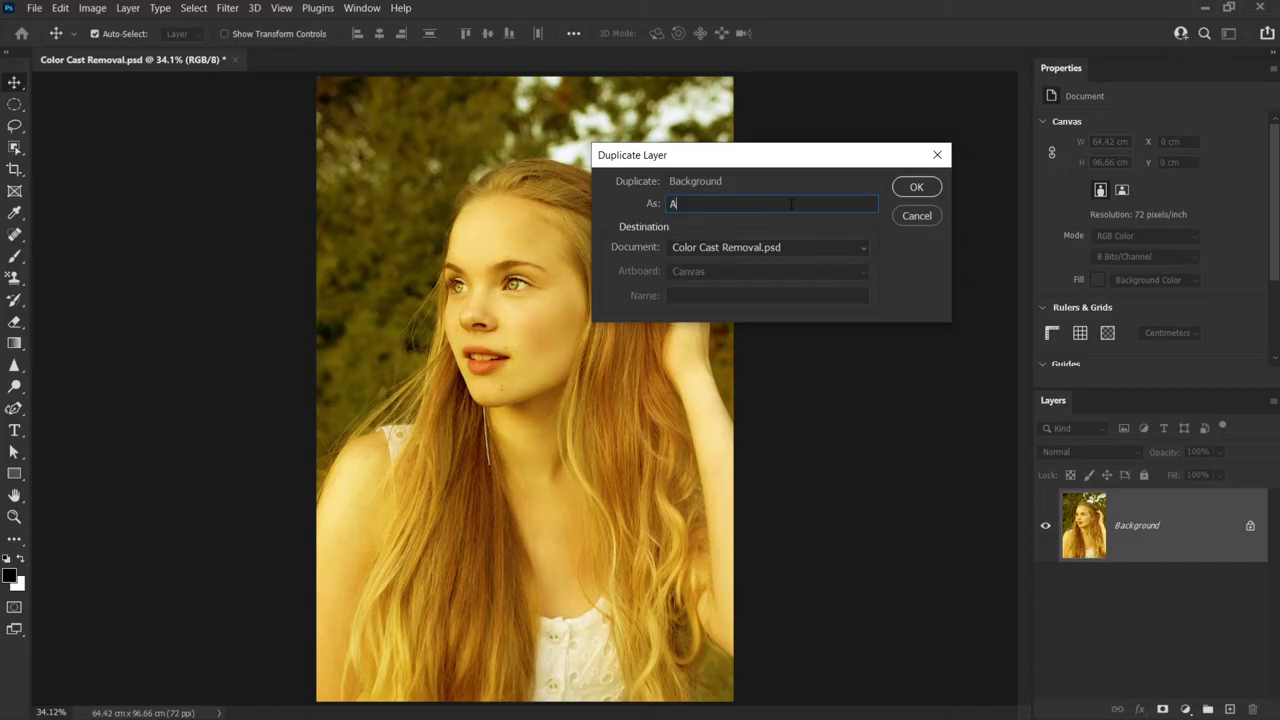
type("verage")
type(" Blur")
left_click(916, 187)
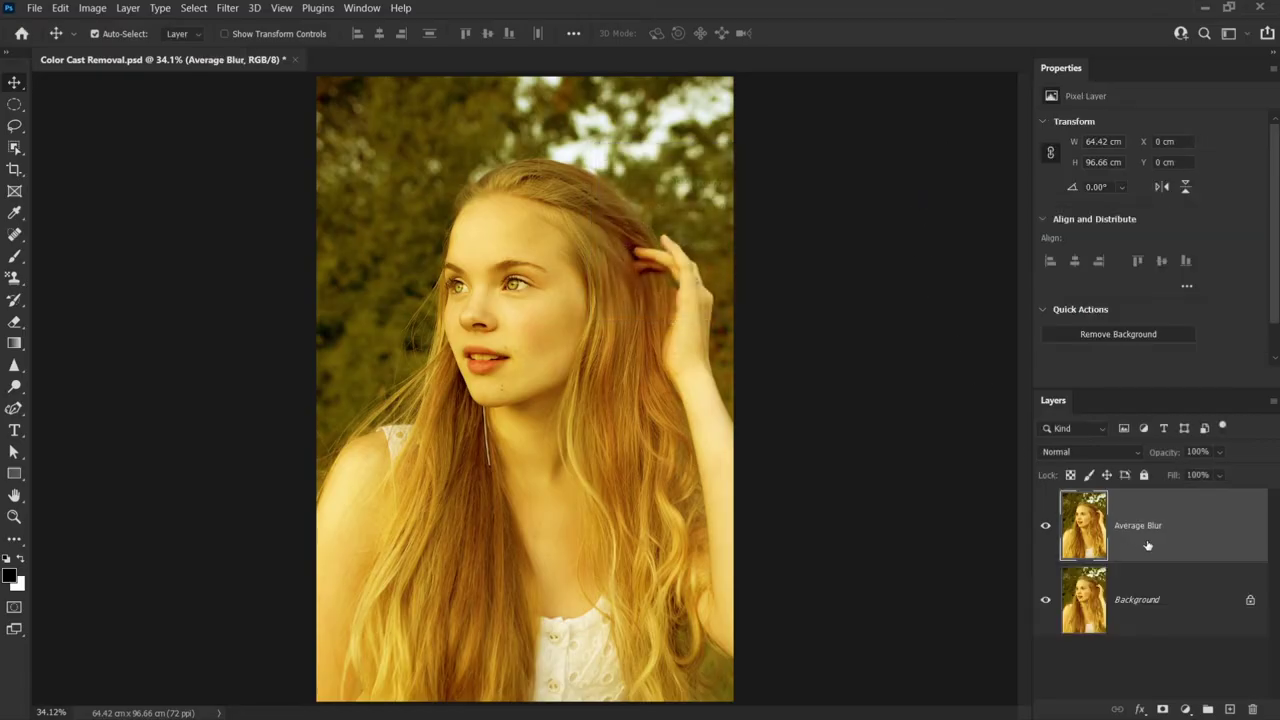
left_click(229, 9)
mouse_move(270, 208)
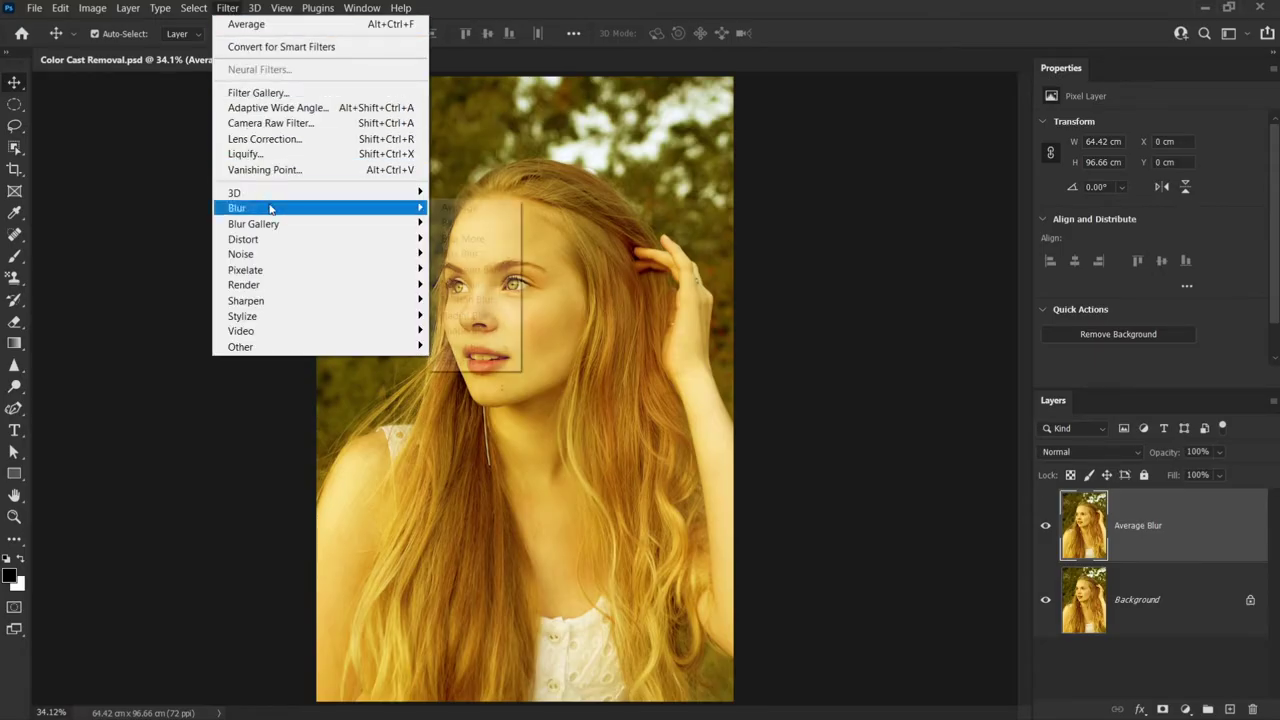
left_click(499, 215)
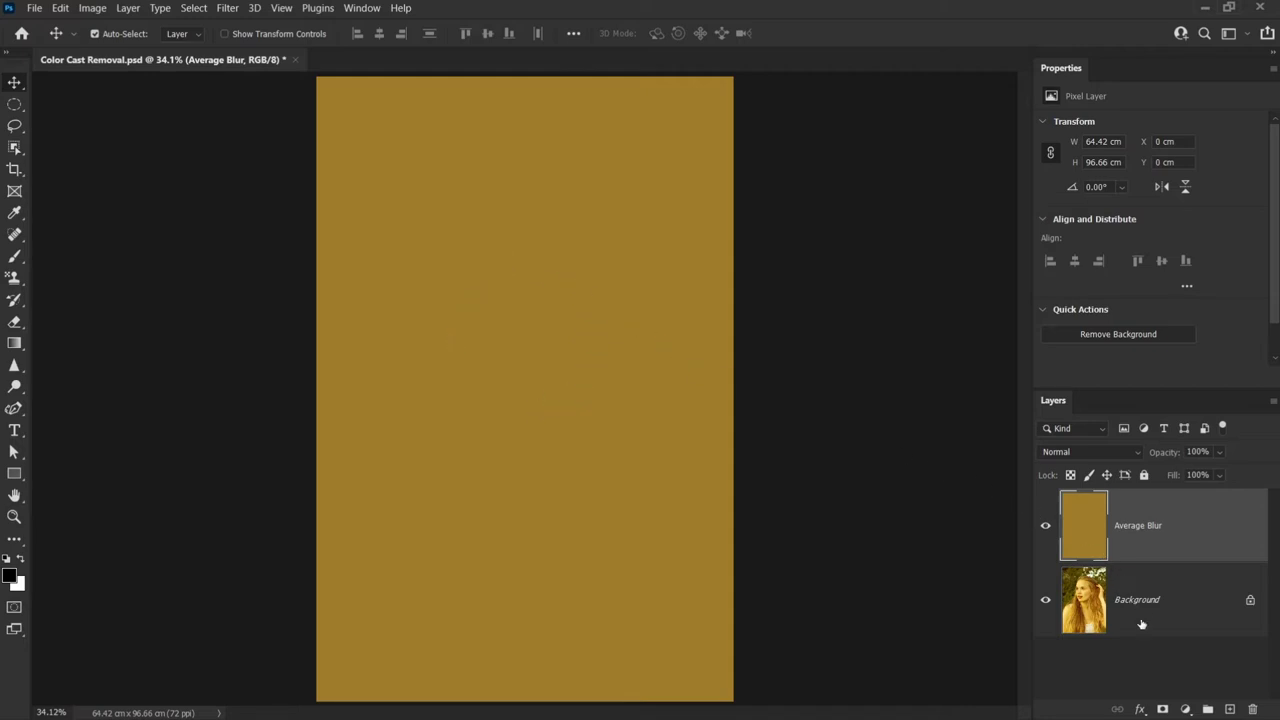
Step: Add a Levels adjustment whose gray point is sampled from the mustard canvas
left_click(1184, 710)
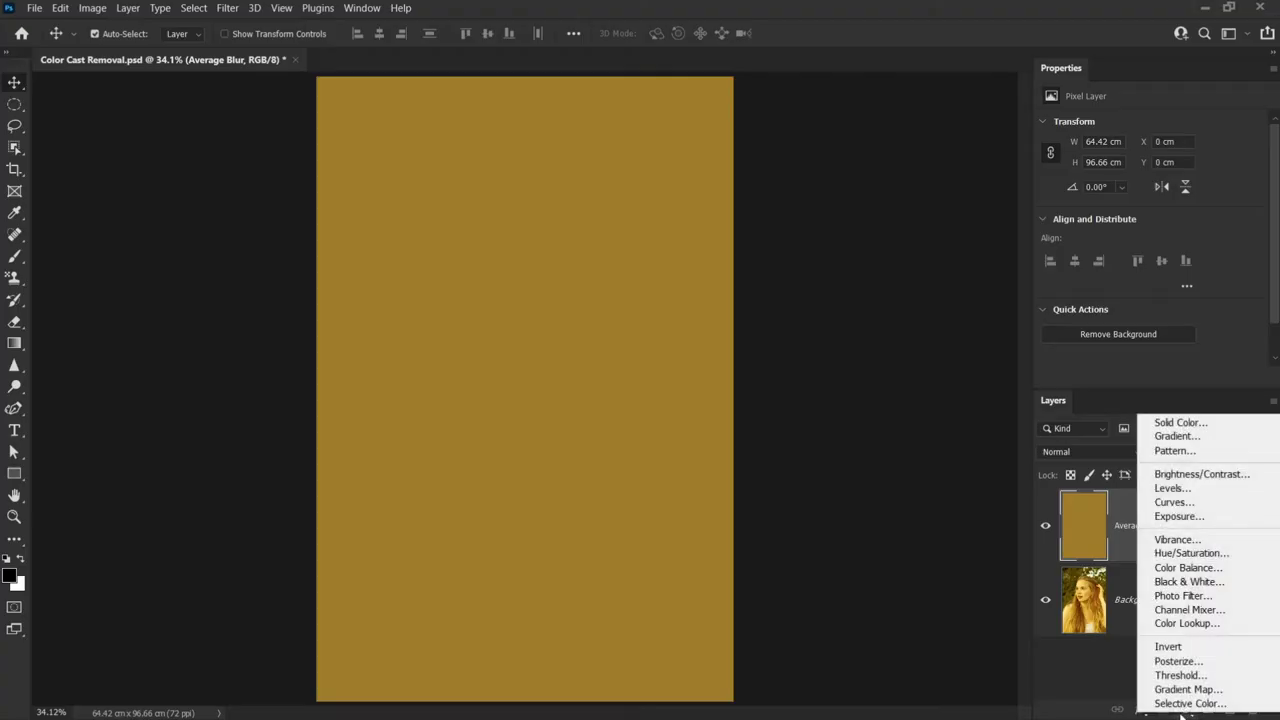
left_click(1206, 488)
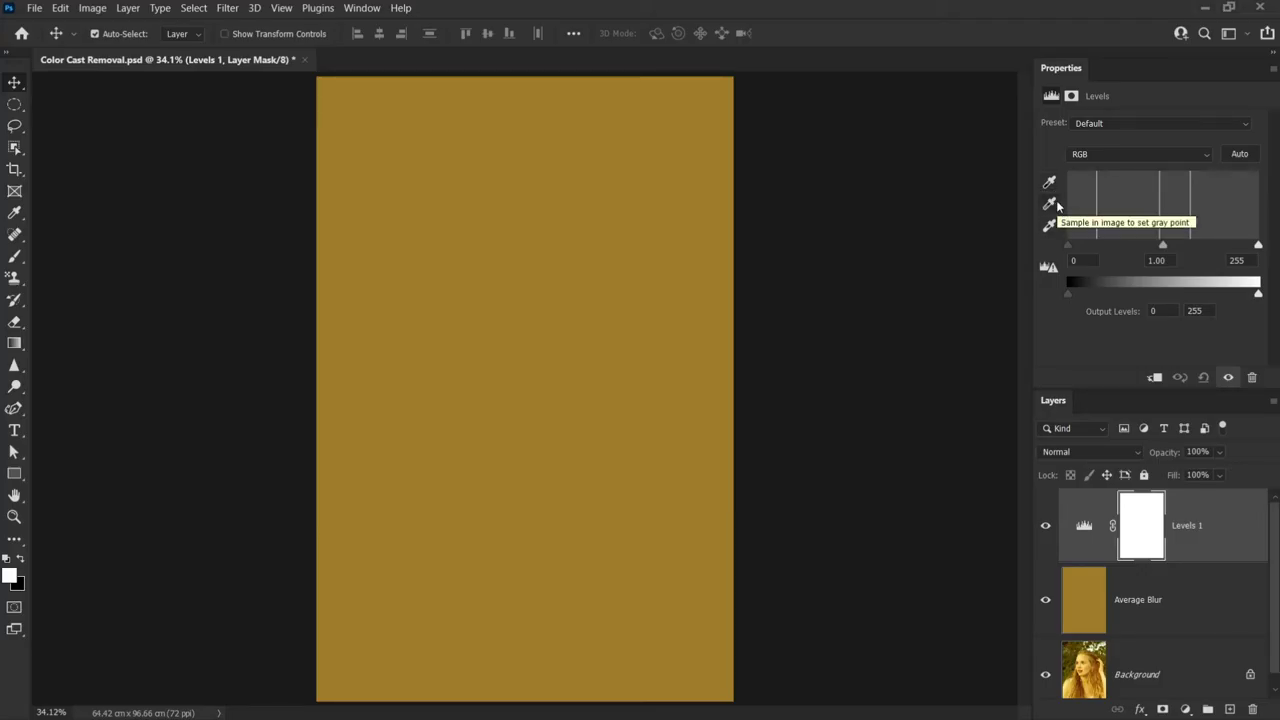
left_click(1051, 204)
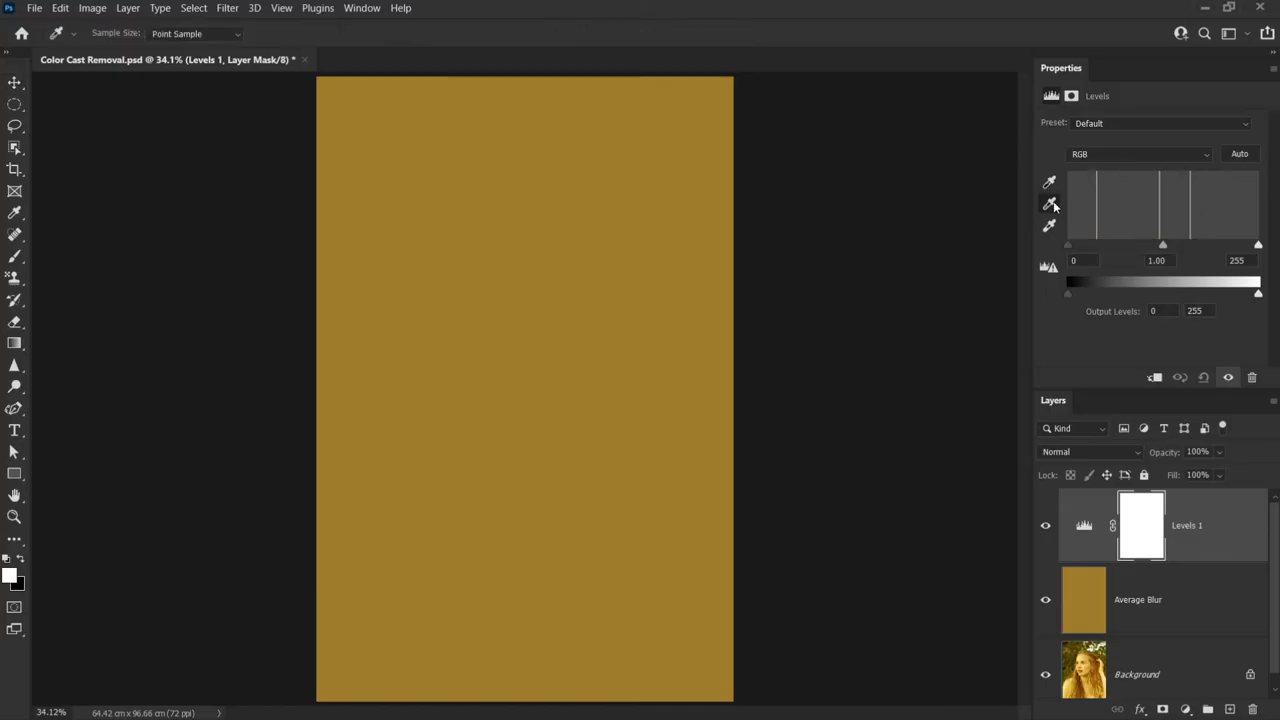
left_click(555, 249)
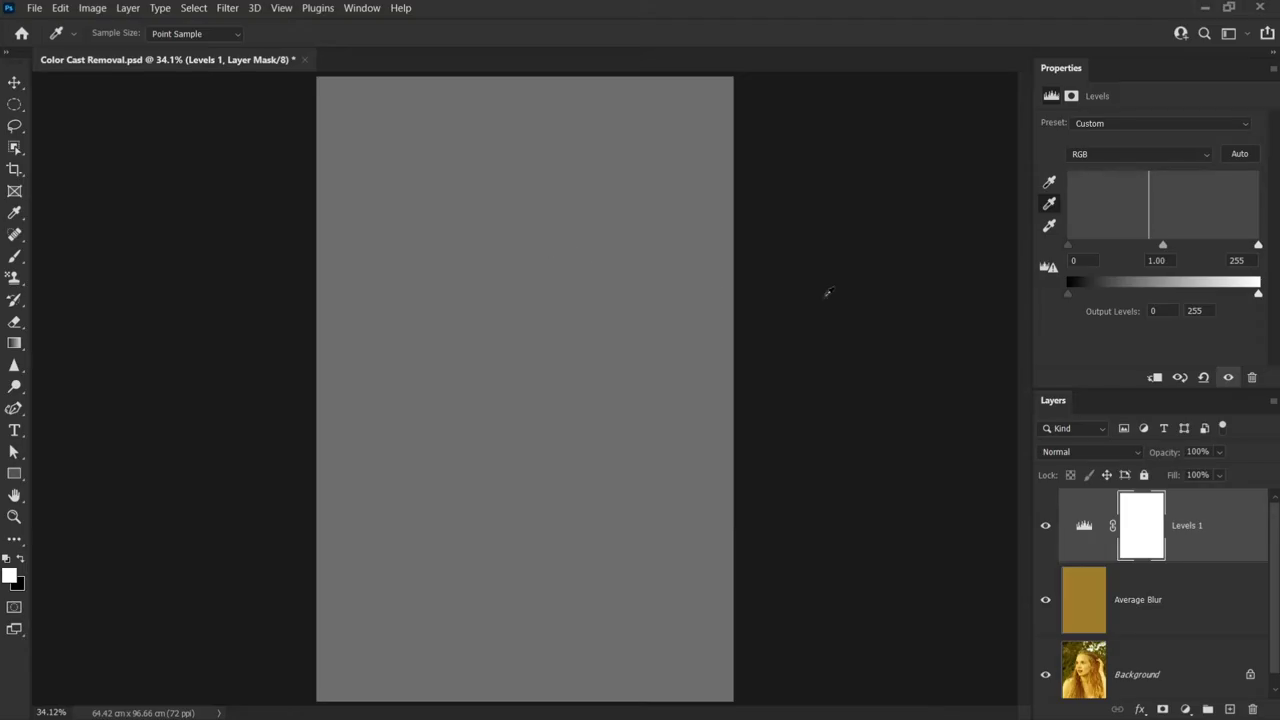
key("v")
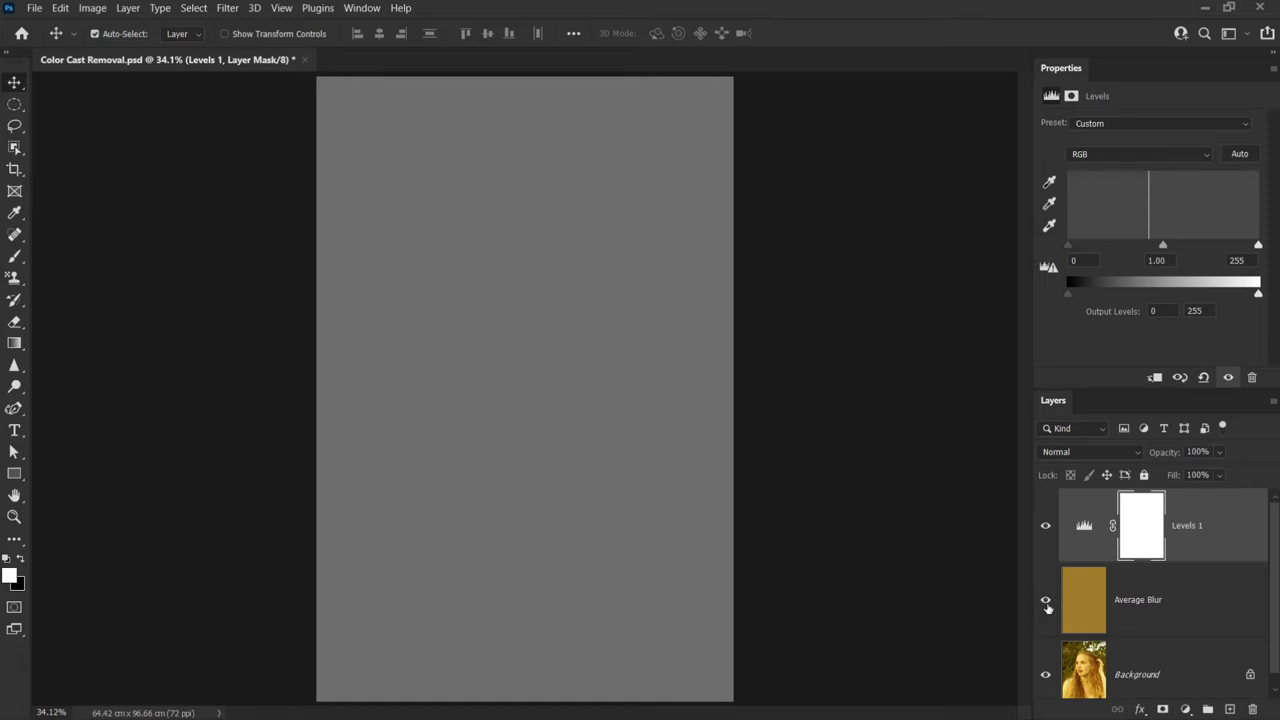
Step: Hide Average Blur, then toggle Levels 1 off and on twice to compare
left_click(1046, 608)
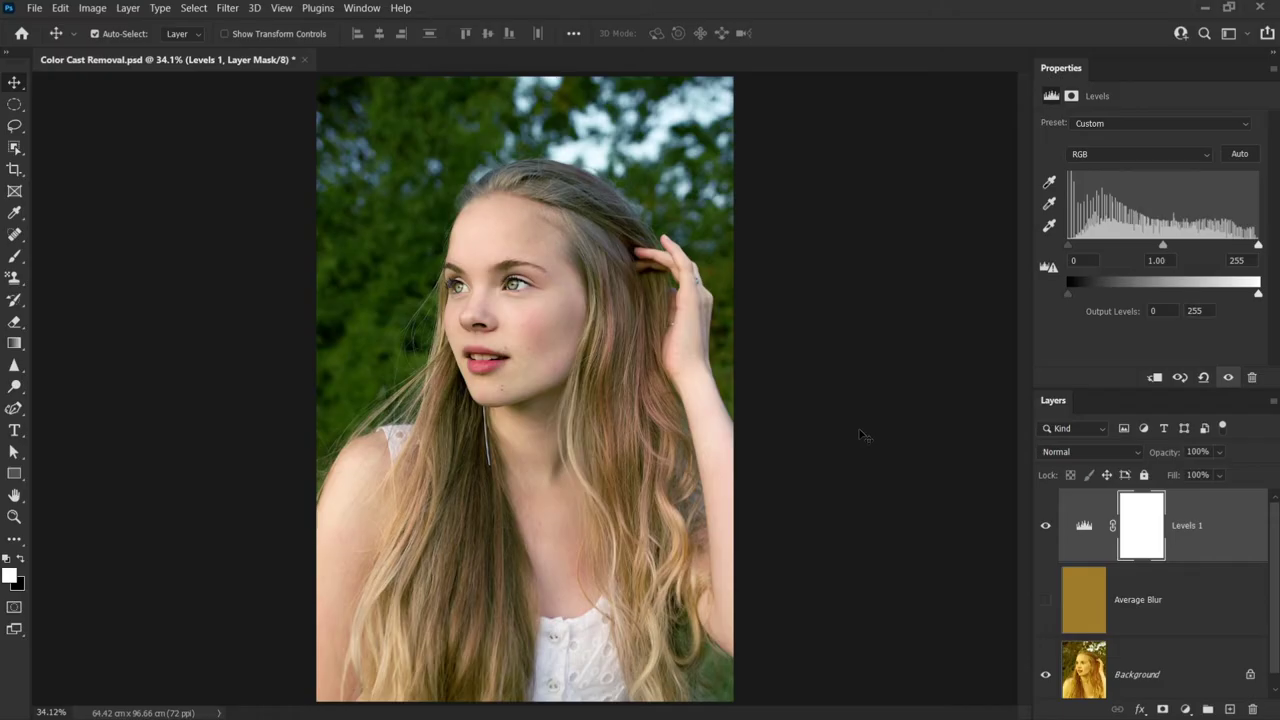
left_click(1045, 530)
left_click(1045, 530)
left_click(1045, 530)
left_click(1045, 530)
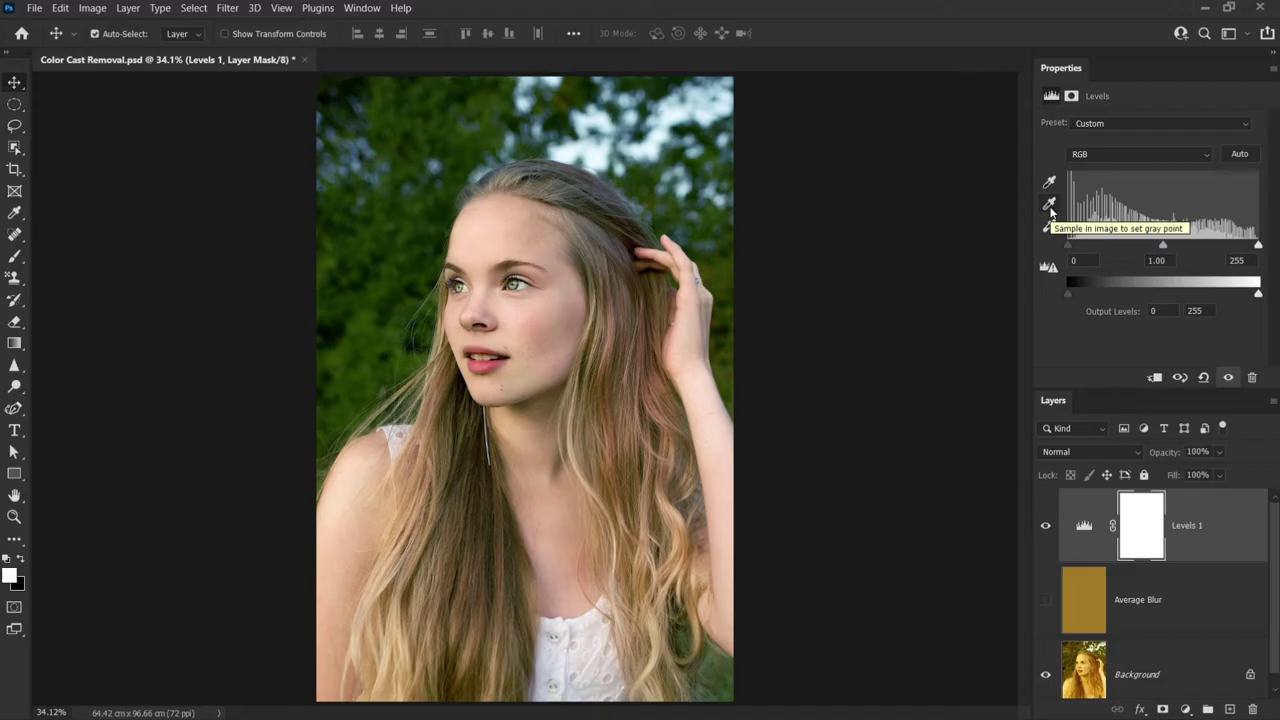
left_click(1050, 207)
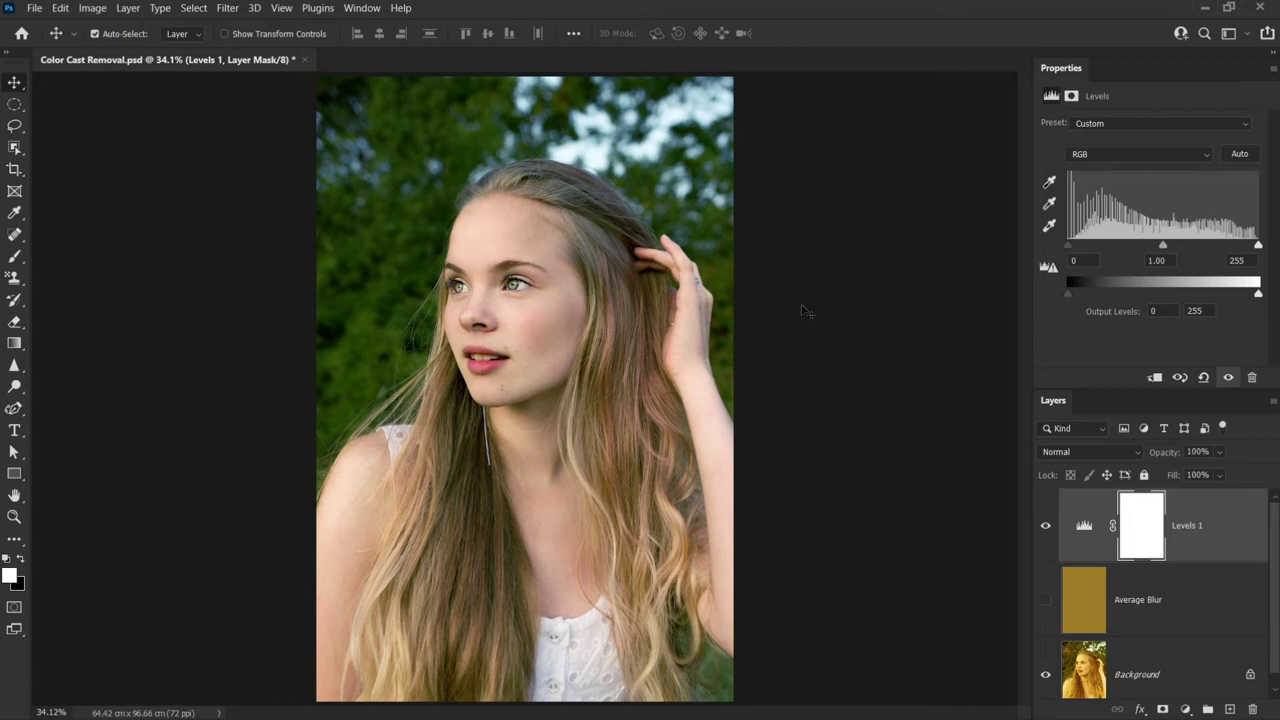
Step: Select all, Copy Merged and paste the corrected portrait as new Layer 1
left_click(193, 10)
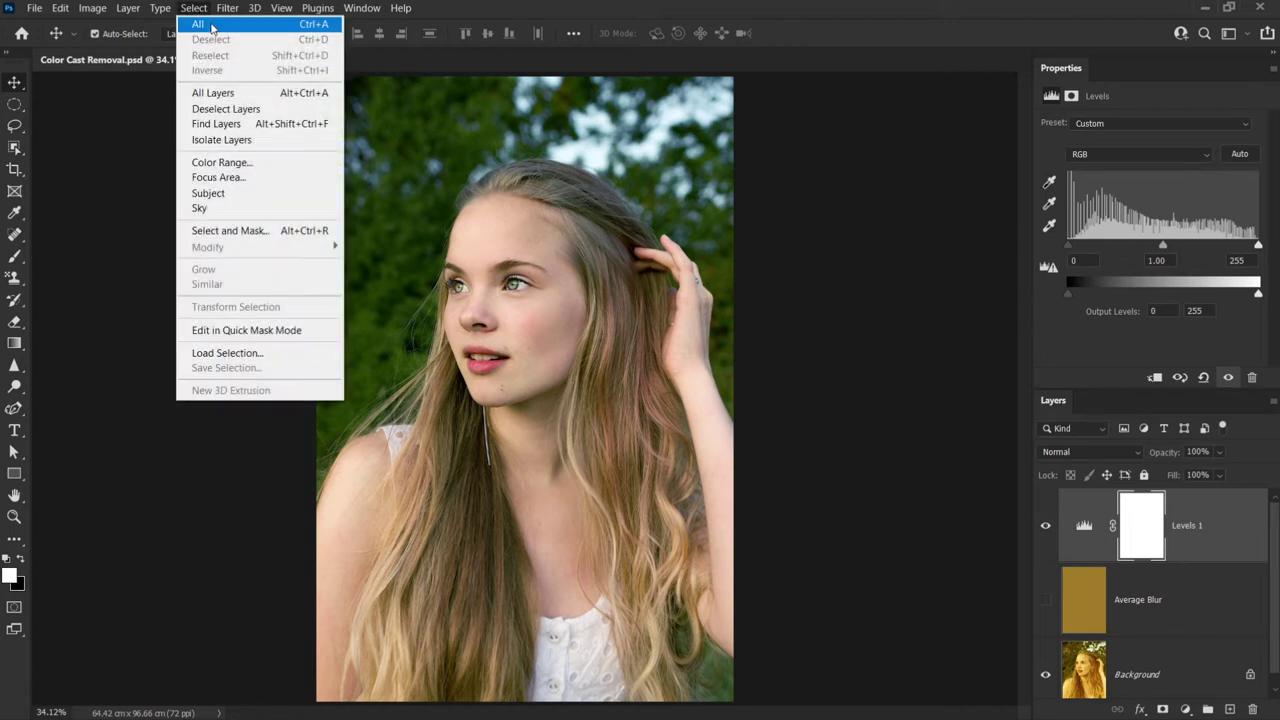
left_click(212, 24)
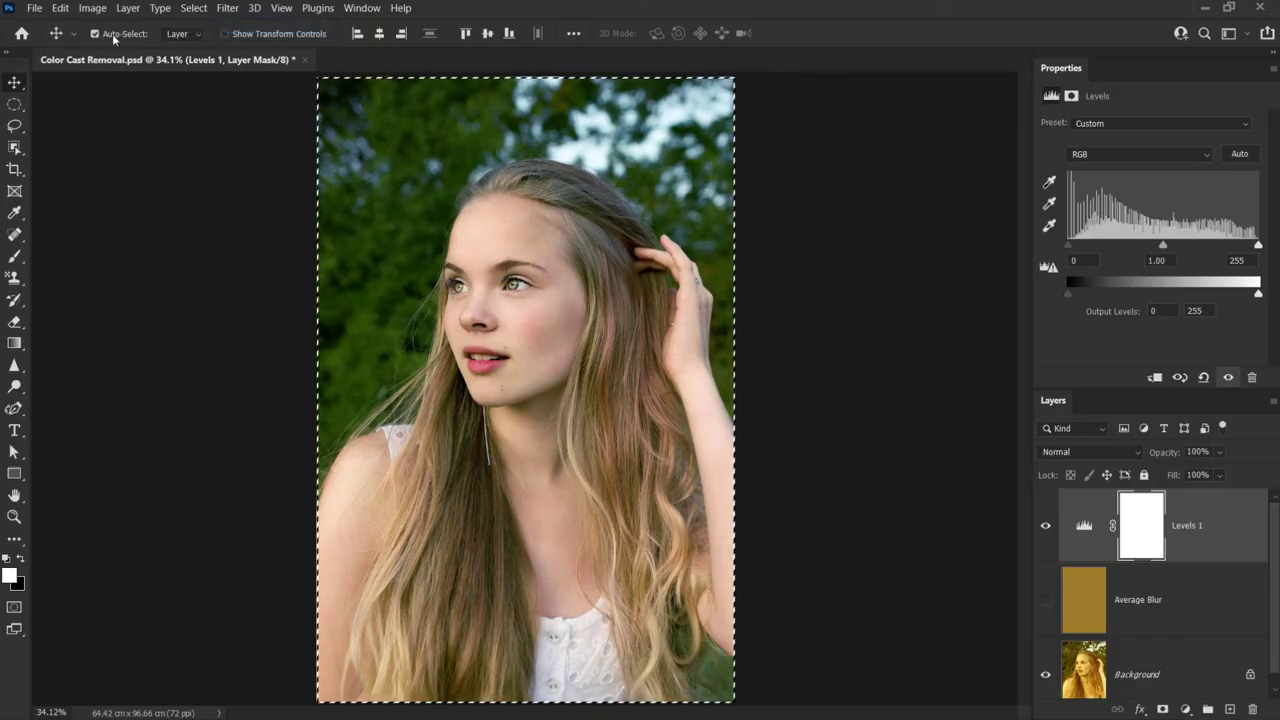
left_click(60, 8)
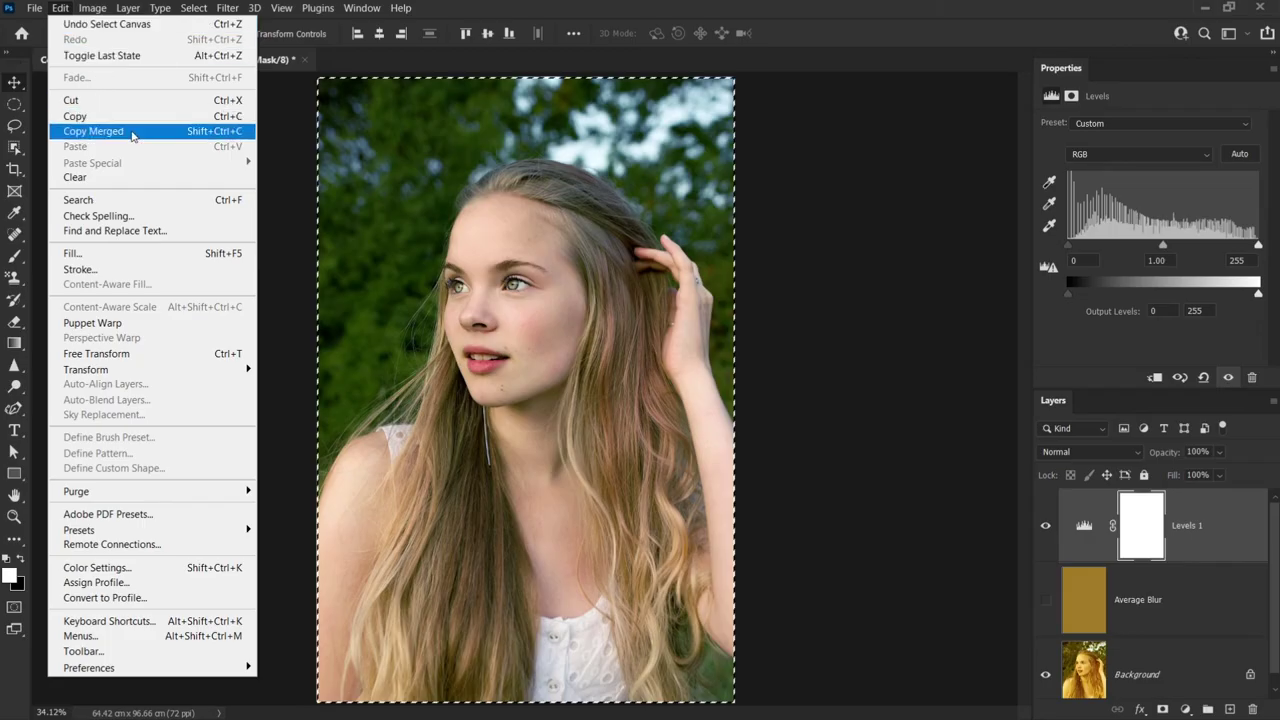
left_click(133, 134)
left_click(60, 8)
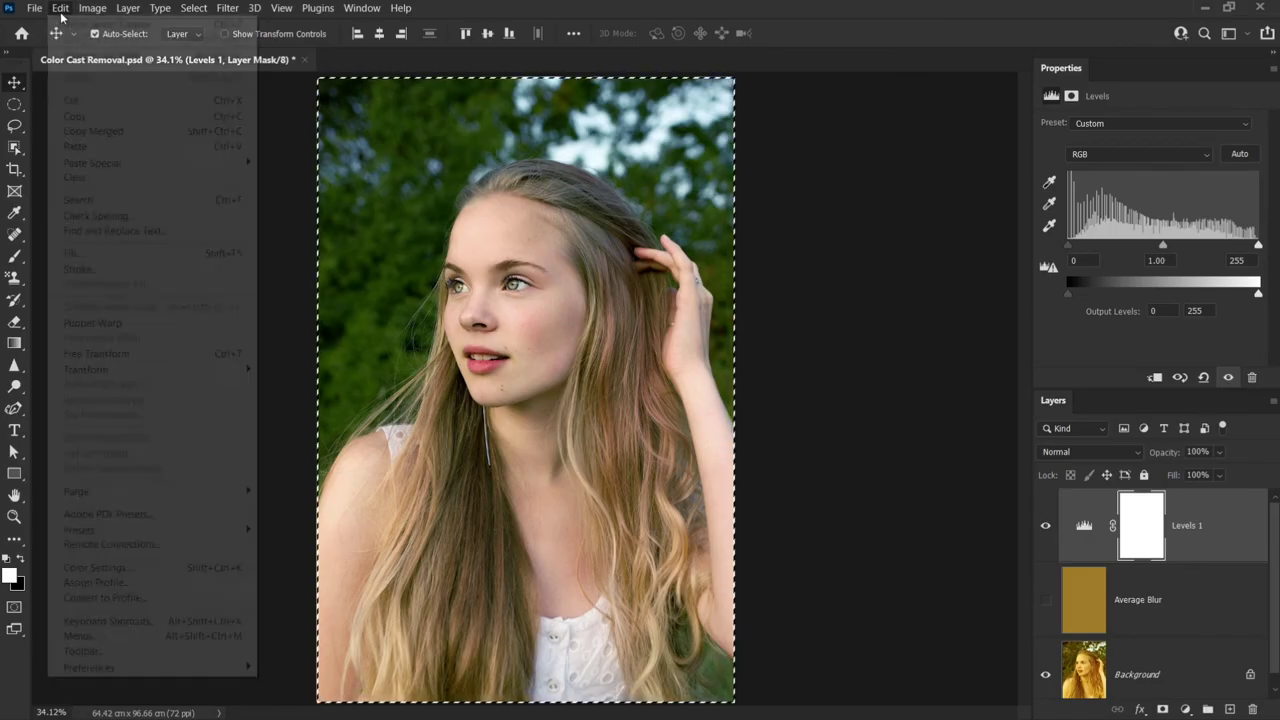
left_click(100, 146)
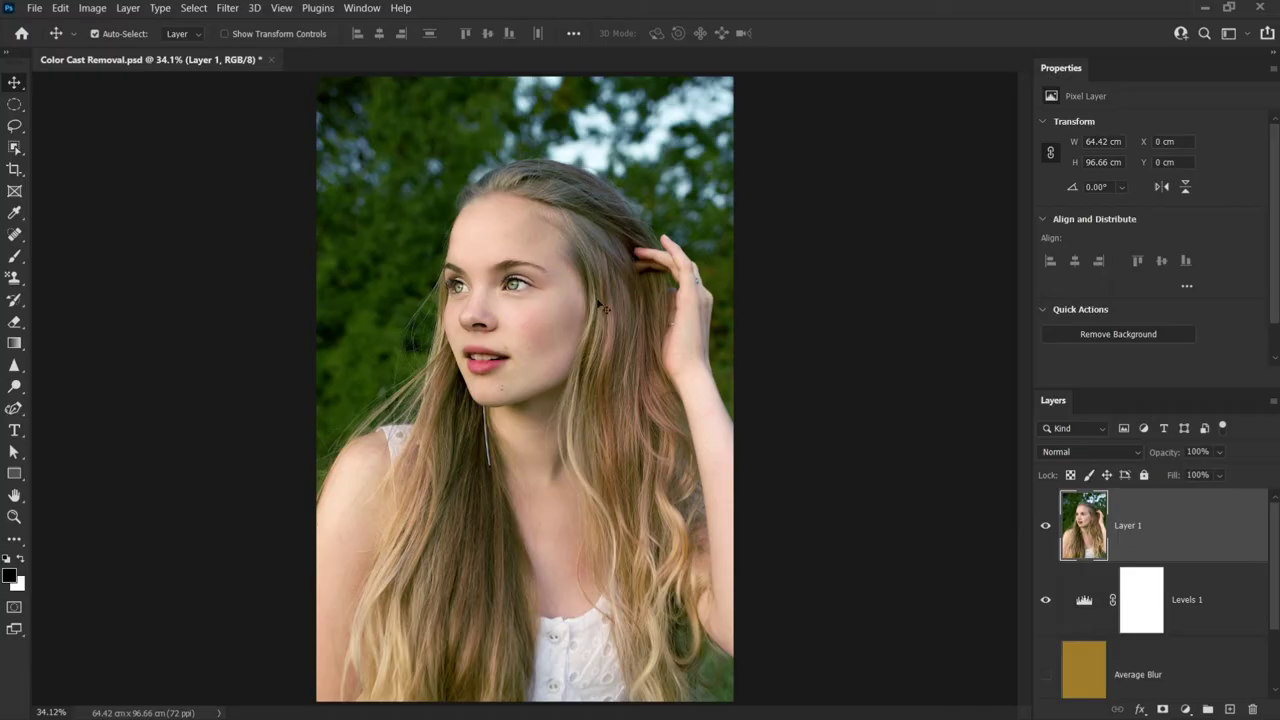
left_click(199, 10)
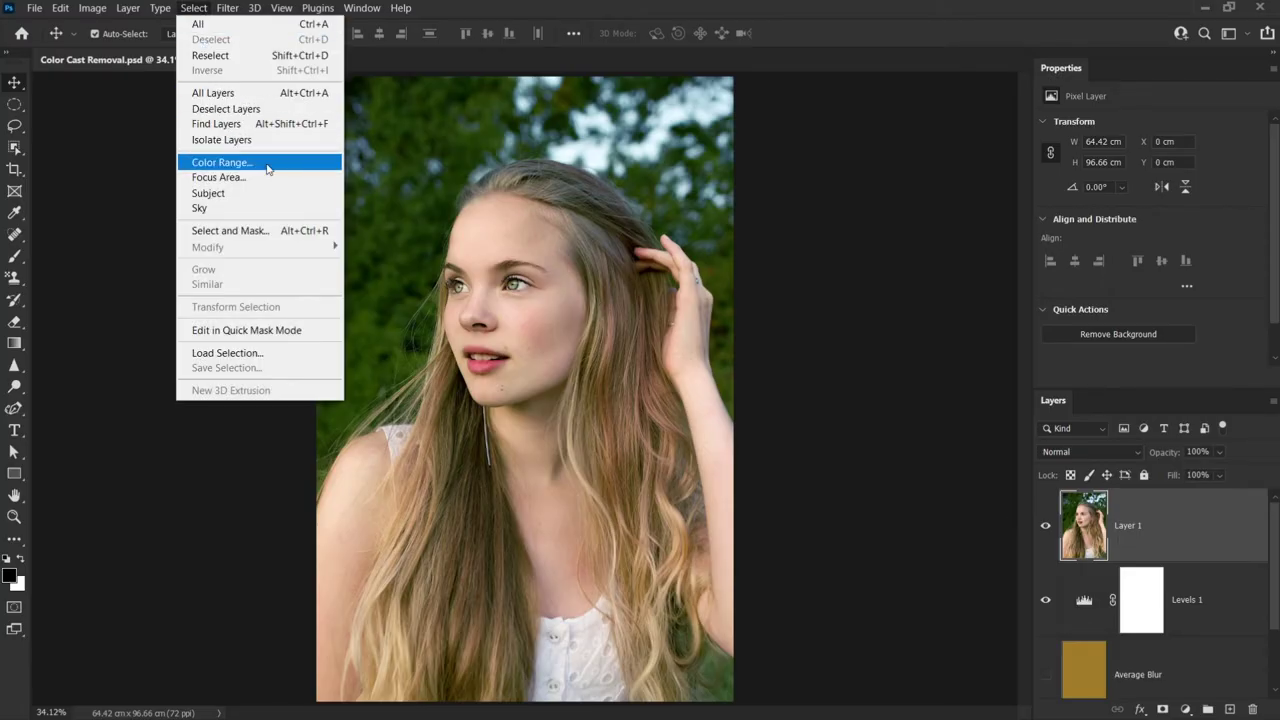
Step: Make a Skin Tones Color Range selection with White Matte preview and Fuzziness 17
left_click(222, 162)
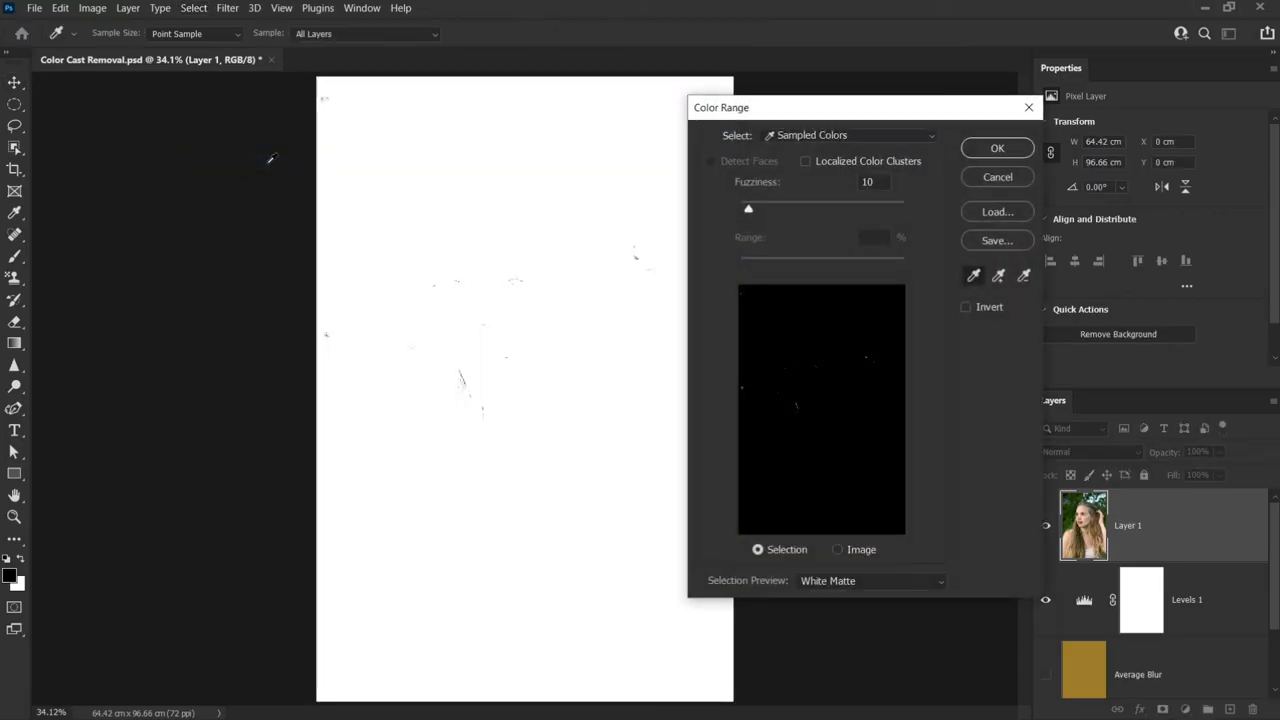
left_click(832, 134)
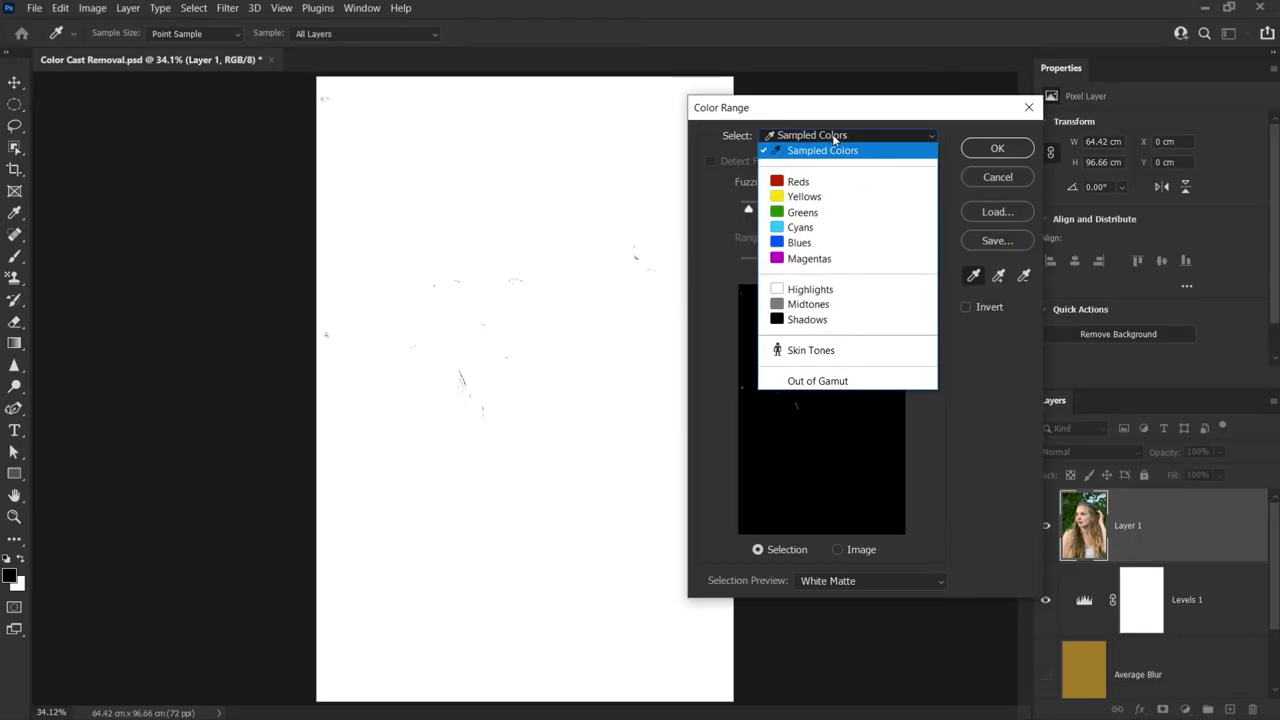
left_click(850, 350)
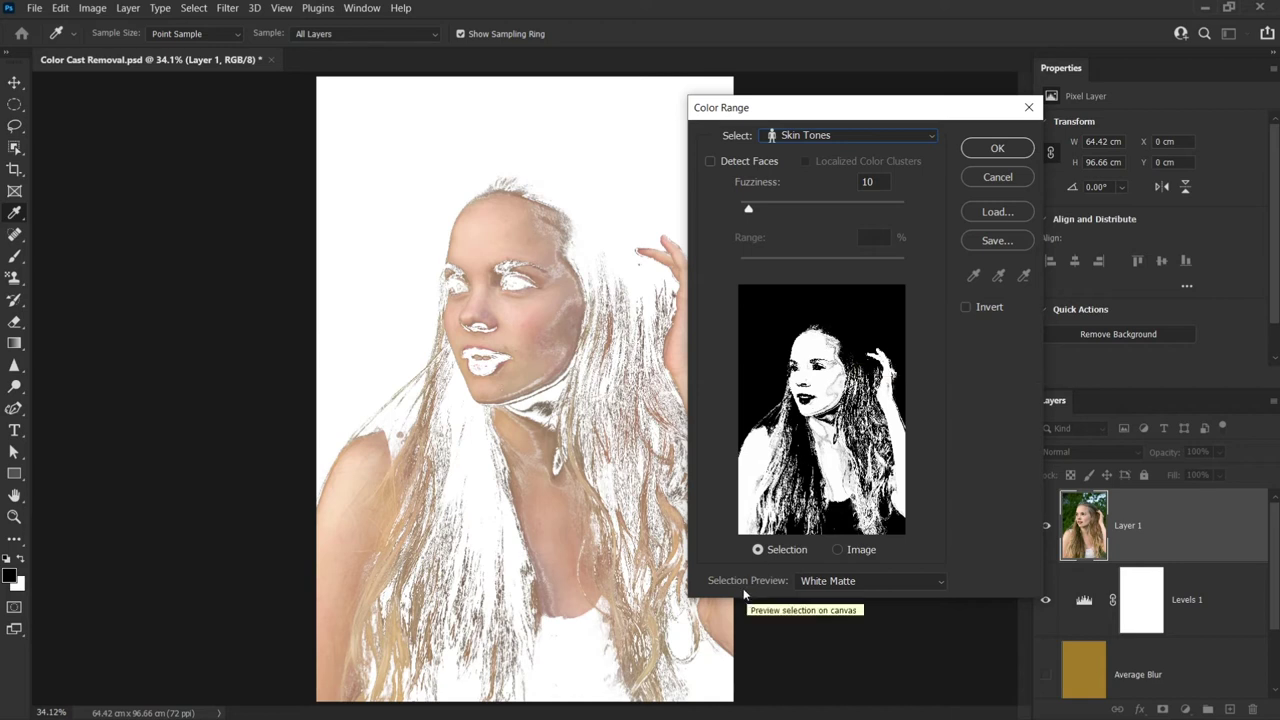
left_click(850, 584)
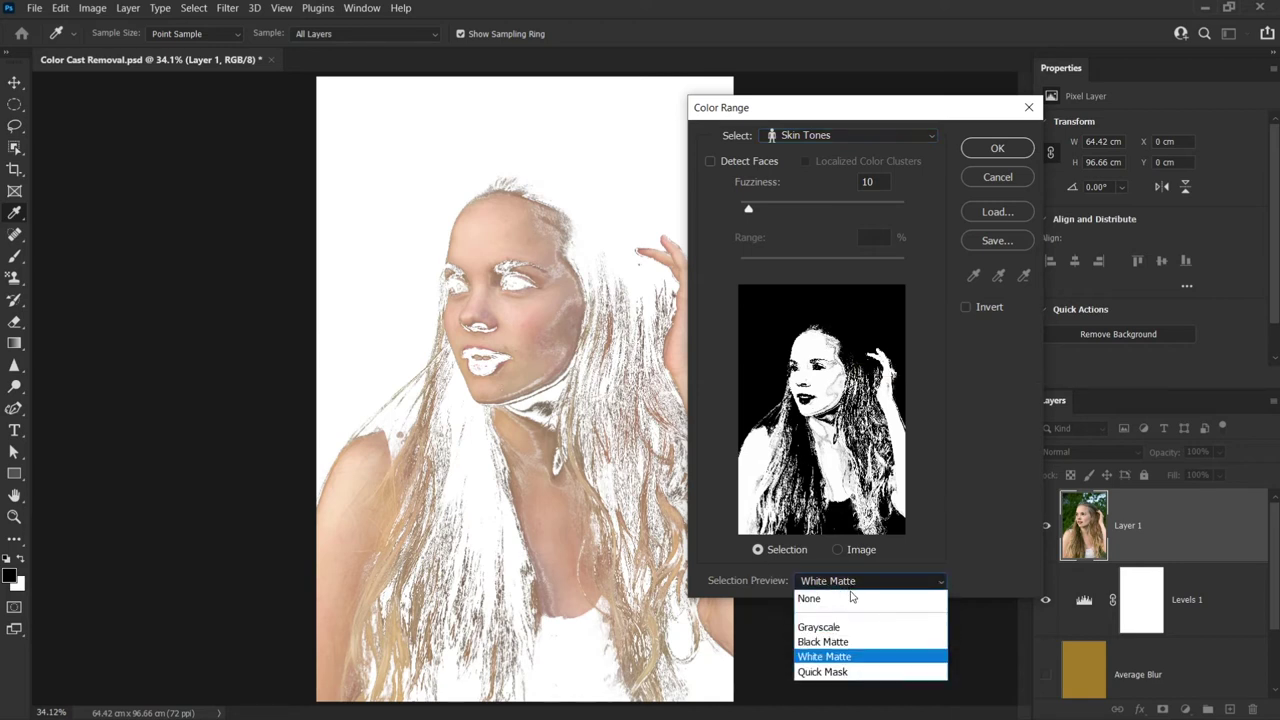
left_click(865, 657)
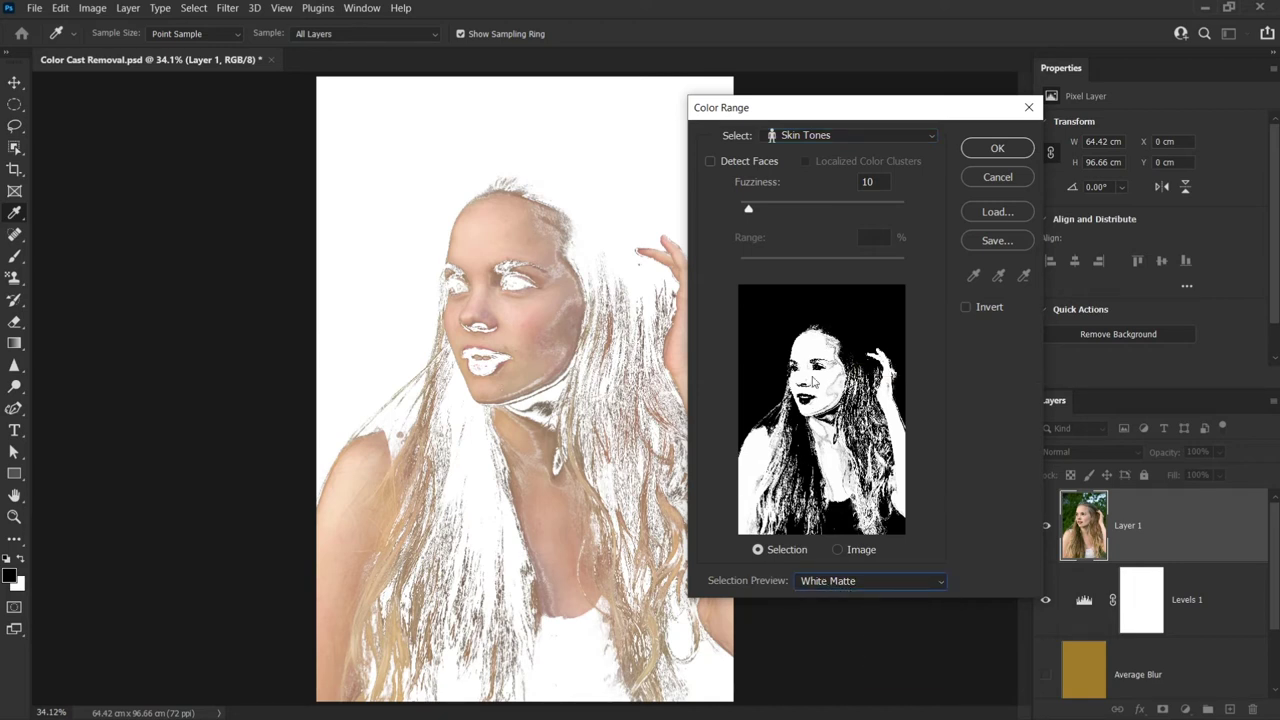
left_click_drag(748, 209, 755, 216)
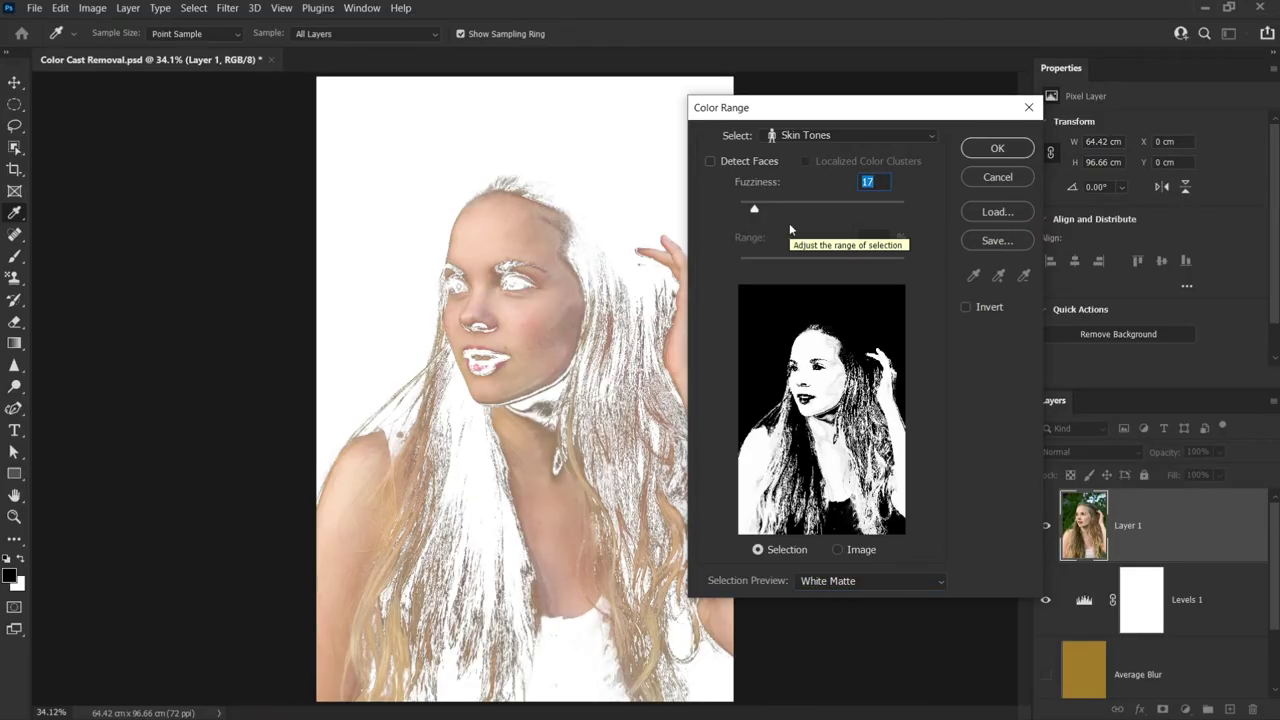
left_click(975, 155)
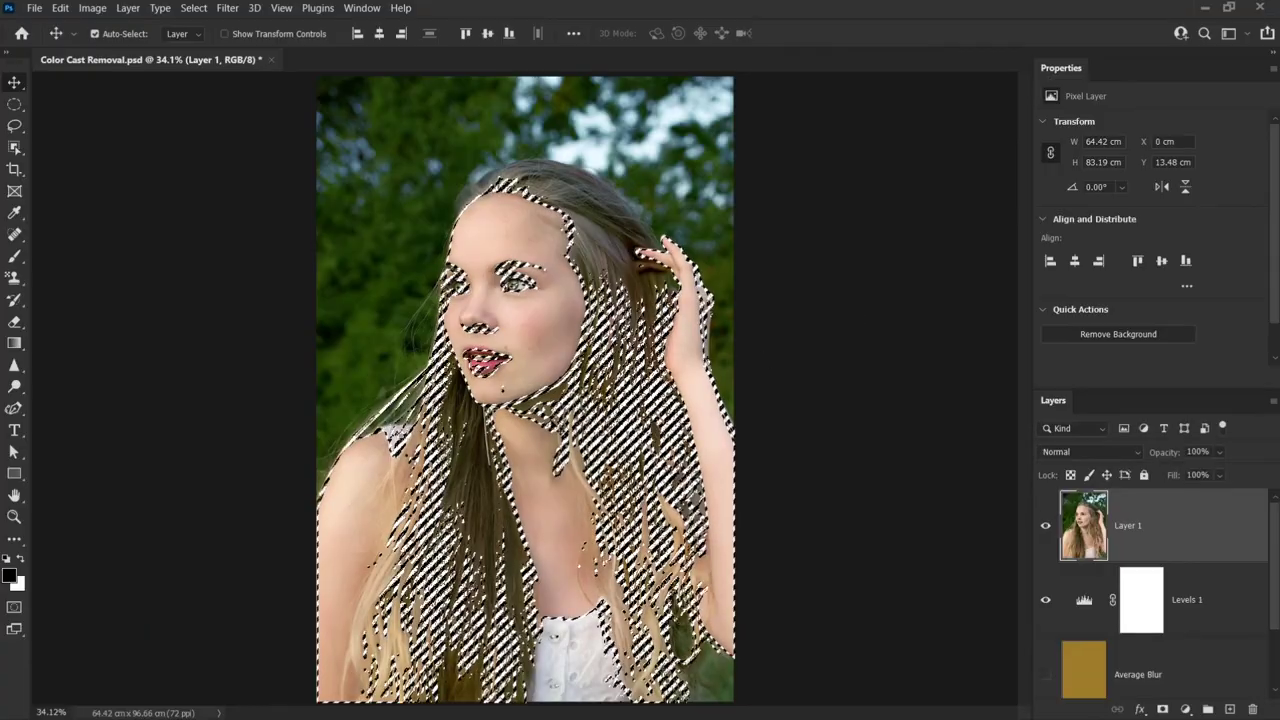
Step: Add a Color Balance layer on the skin with midtones Red +10 and Magenta -10
left_click(15, 126)
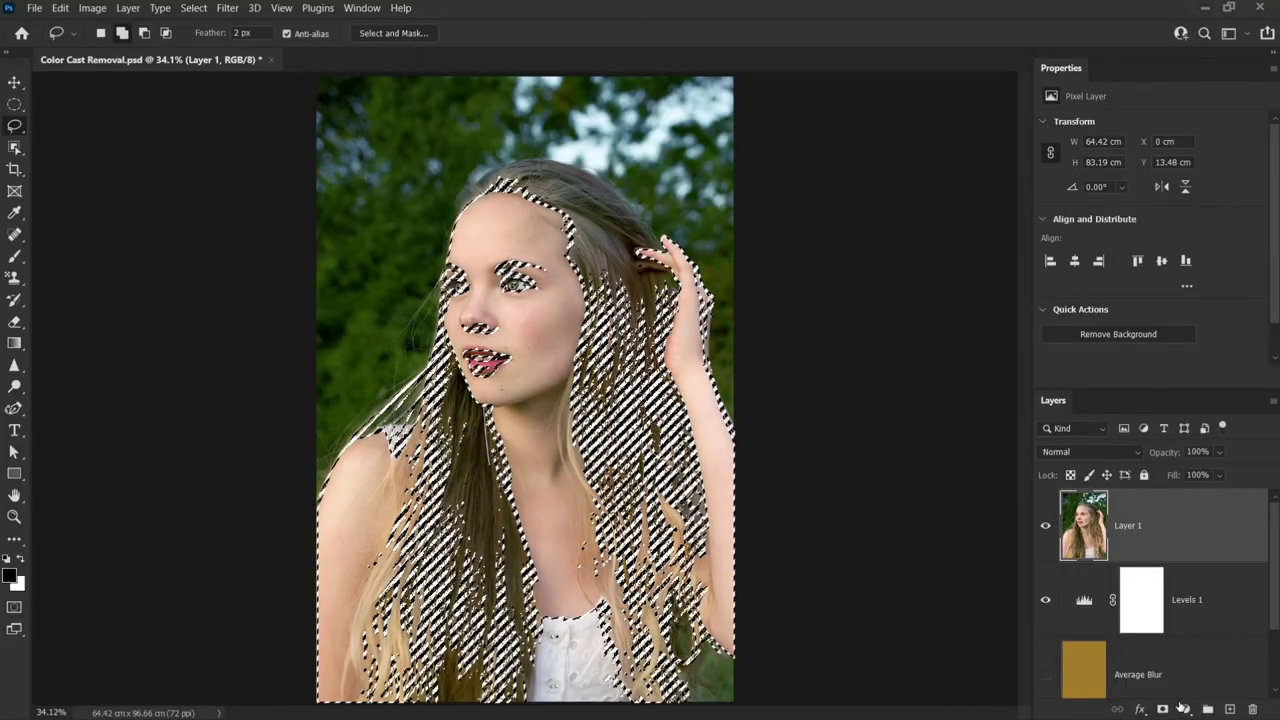
left_click(1185, 709)
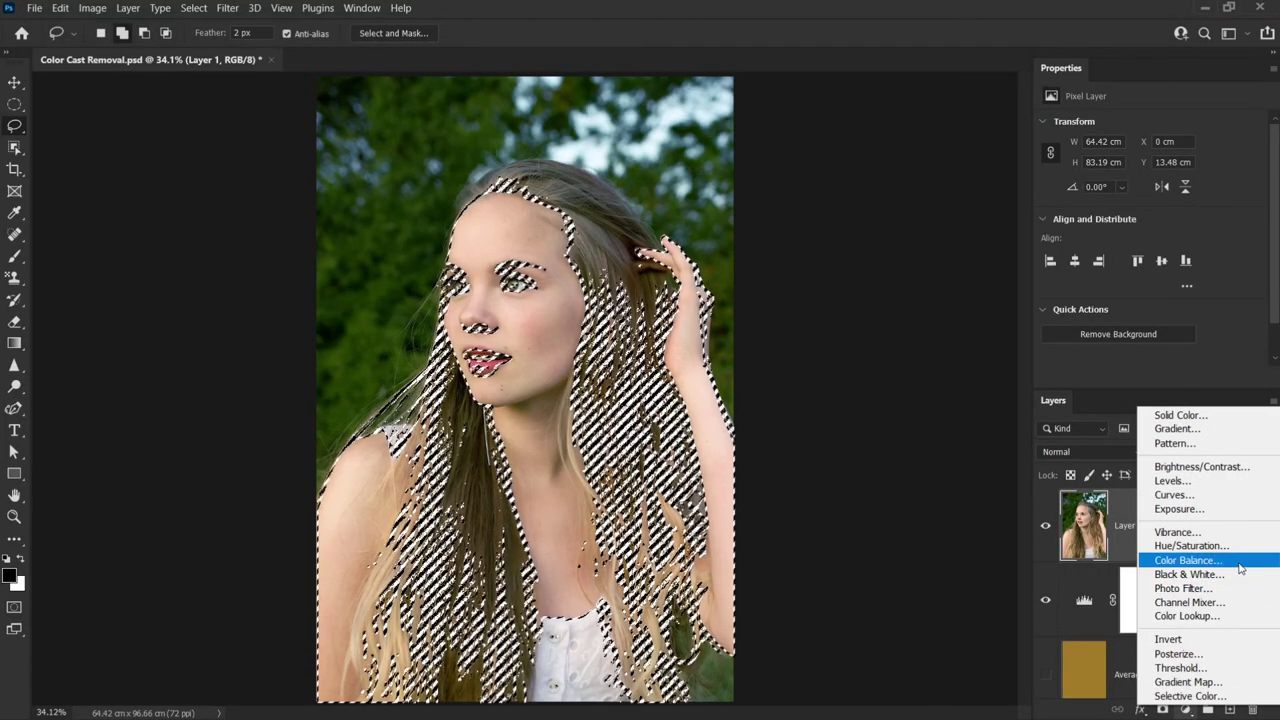
left_click(1240, 562)
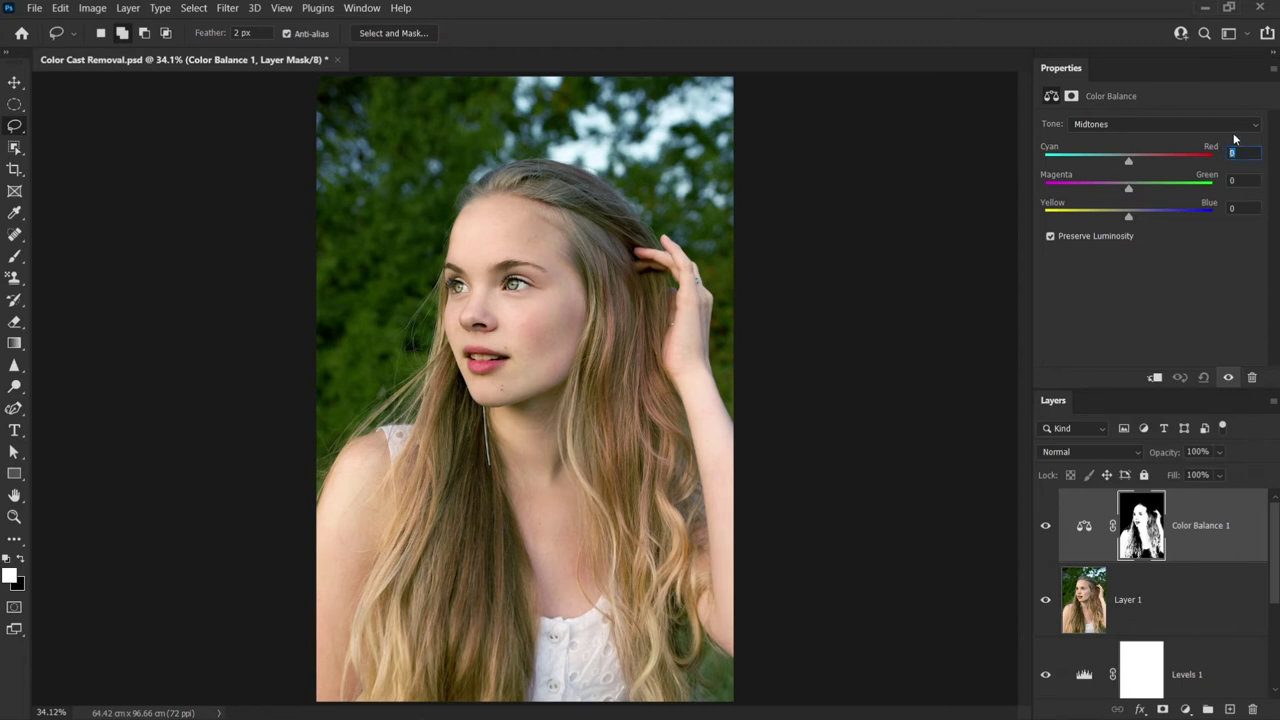
type("10")
double_click(1240, 180)
type("10")
key("Return")
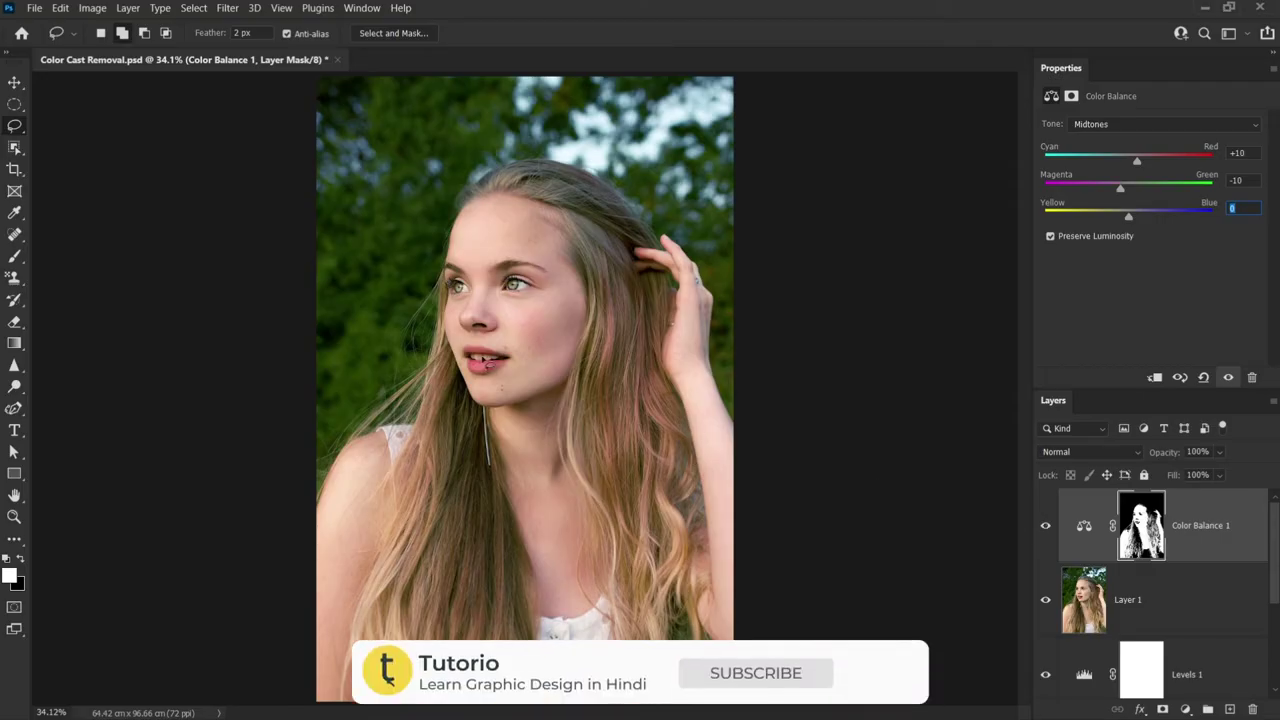
Step: Zoom in, lasso the upper teeth and add a Hue/Saturation adjustment layer
scroll(487, 360, "up", 2)
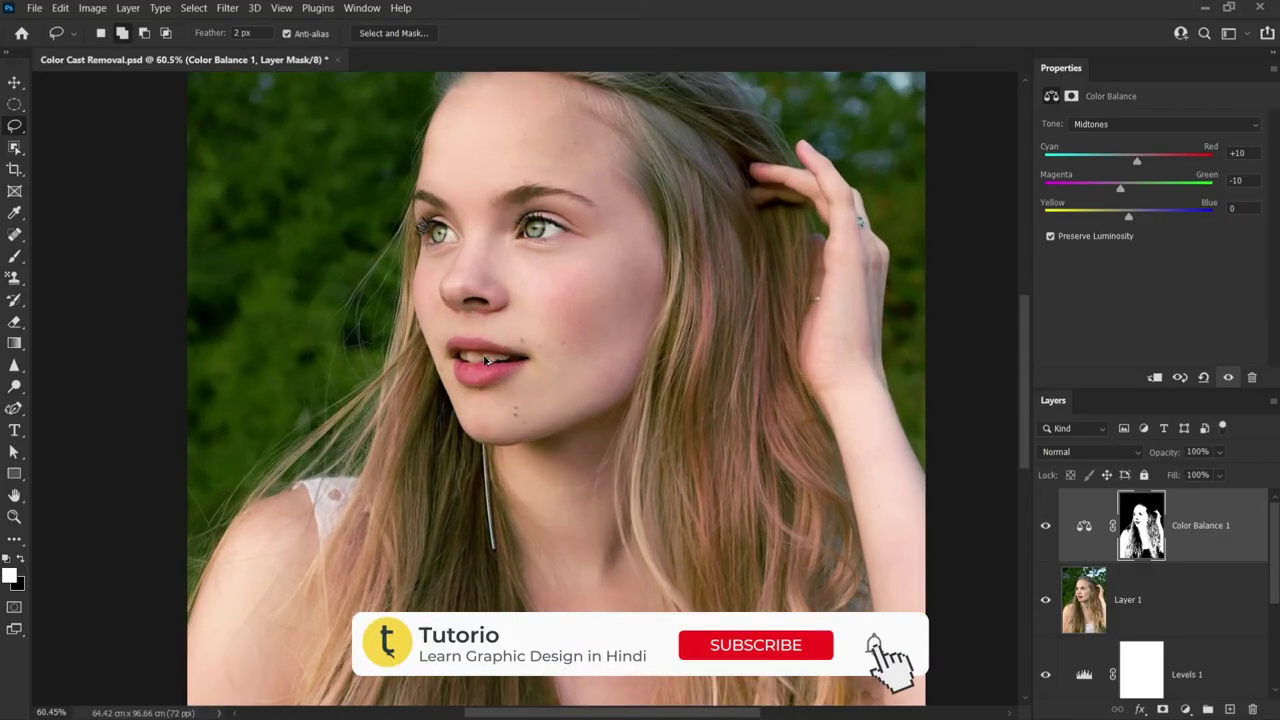
scroll(487, 360, "up", 2)
scroll(487, 360, "up", 2)
scroll(487, 360, "up", 2)
scroll(487, 360, "up", 2)
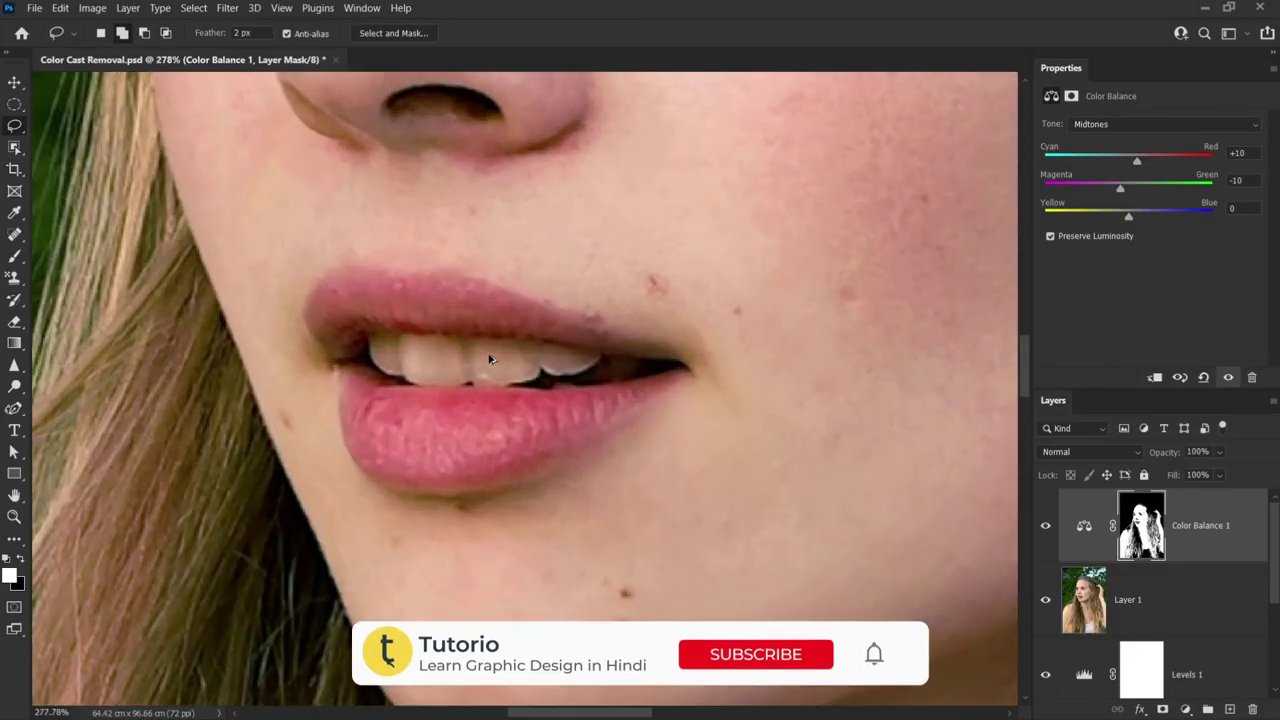
mouse_move(386, 332)
left_mouse_down()
mouse_move(610, 362)
mouse_move(380, 334)
left_mouse_up()
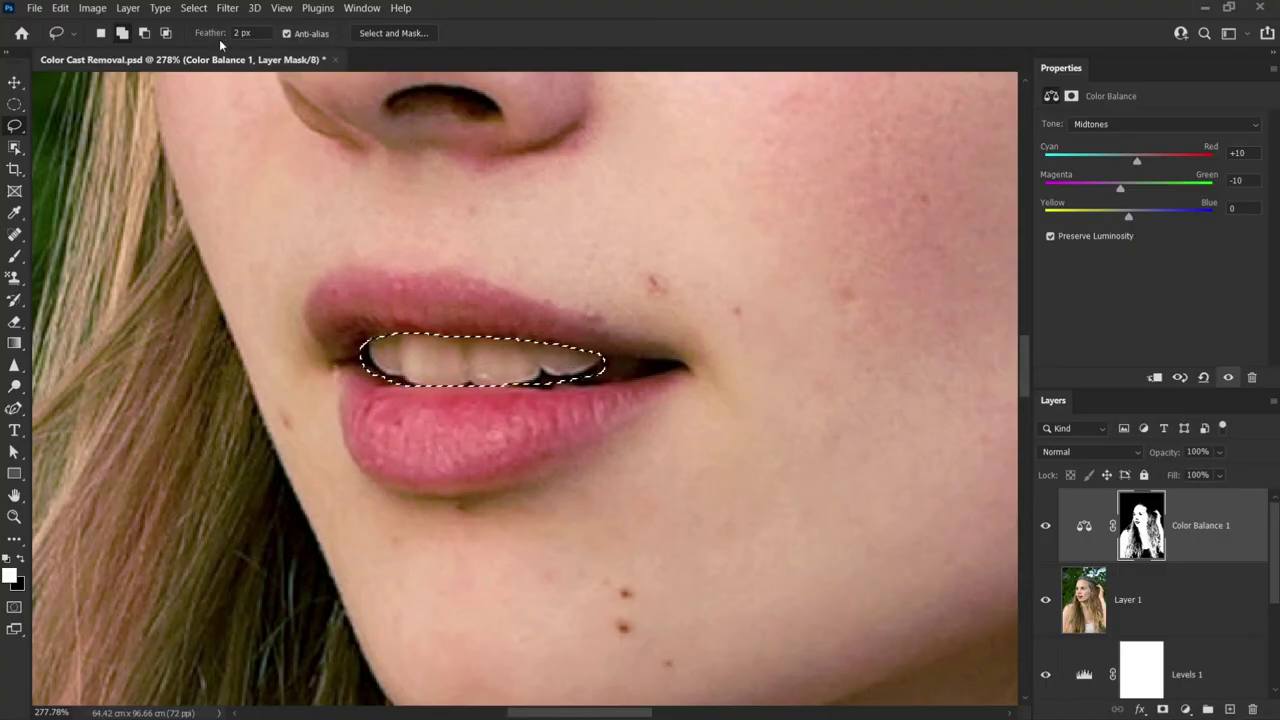
left_click(1182, 709)
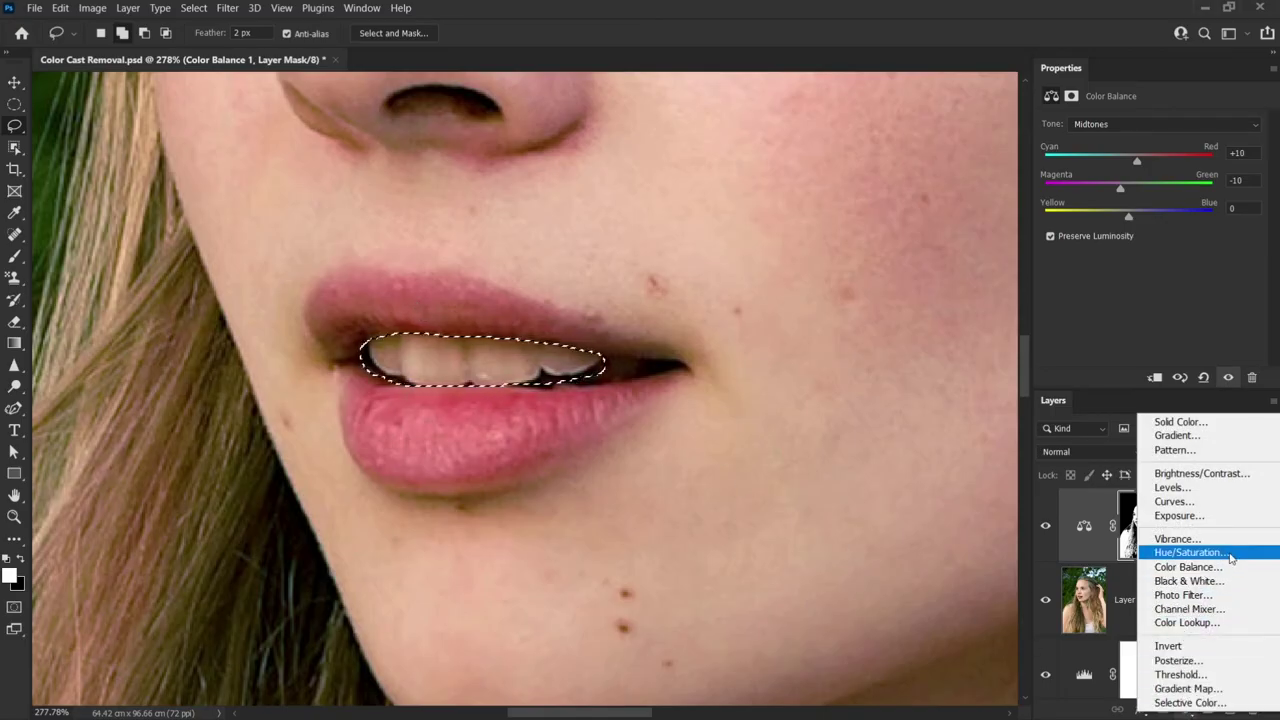
left_click(1192, 552)
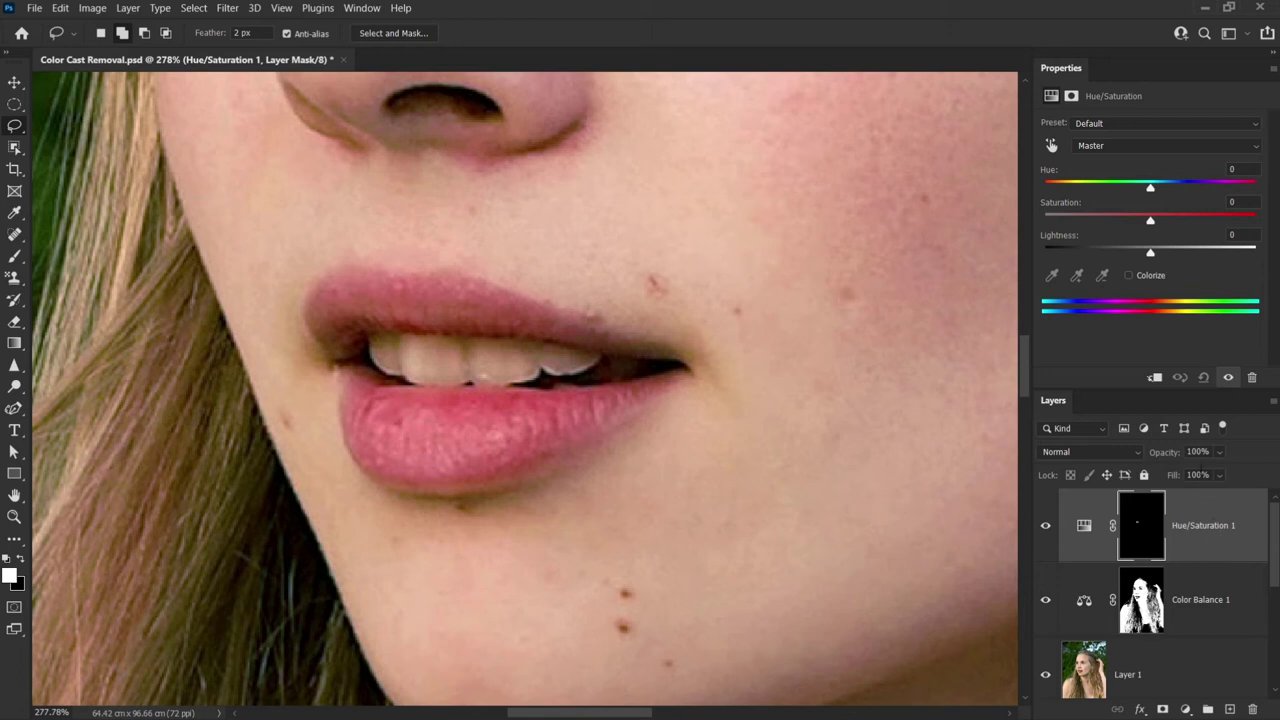
Step: Lower the teeth's Reds saturation to -86 and Yellows to -67 on-image
left_click(1051, 146)
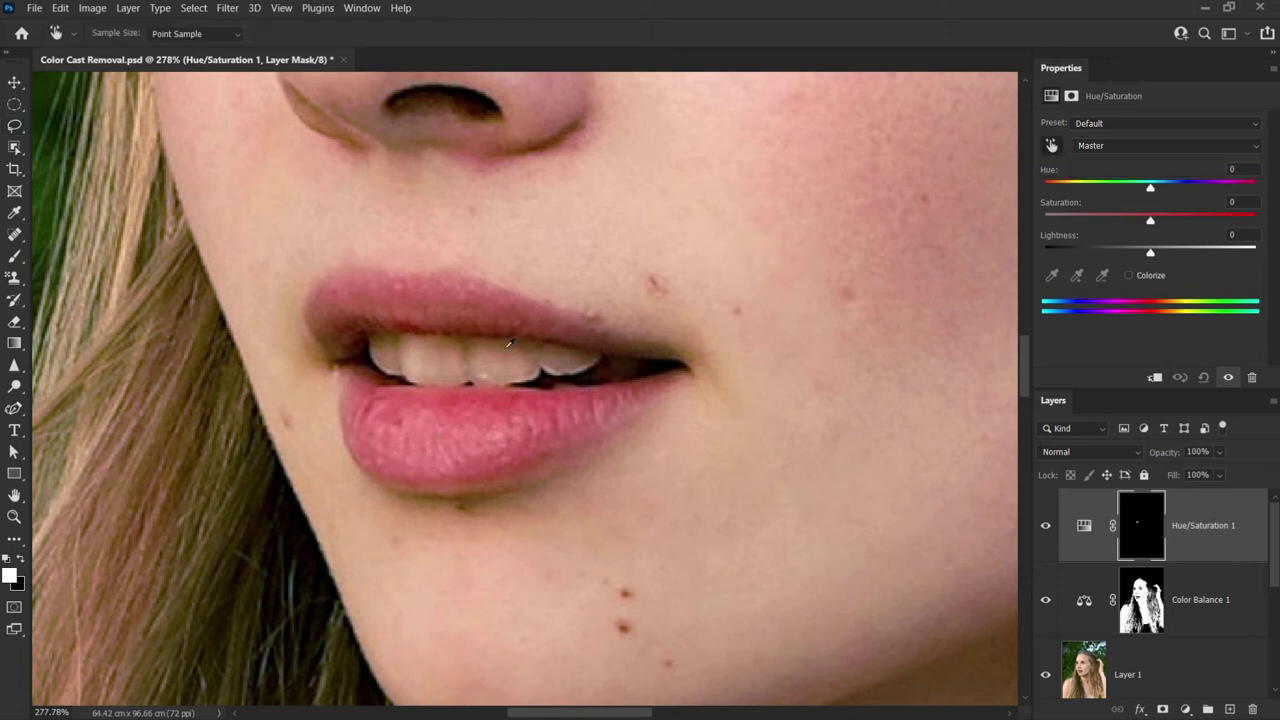
mouse_move(509, 343)
left_mouse_down()
mouse_move(438, 348)
mouse_move(463, 341)
mouse_move(418, 333)
mouse_move(383, 346)
left_mouse_up()
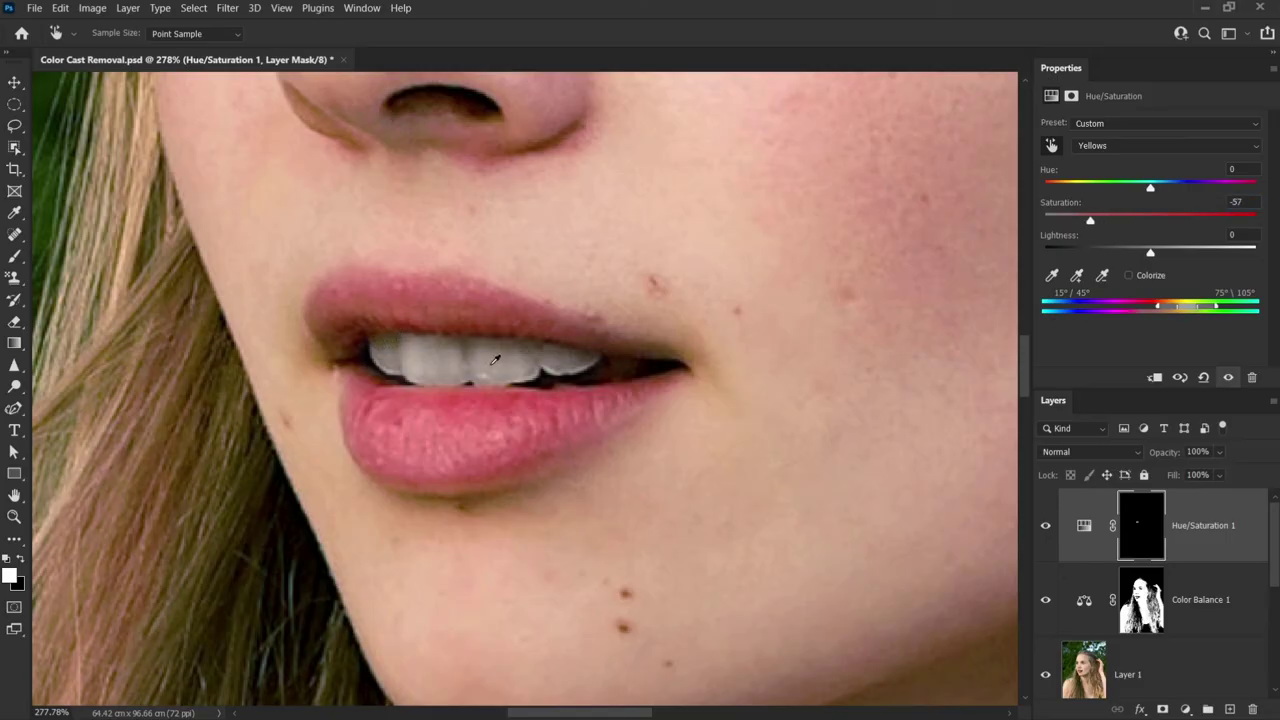
left_click_drag(477, 346, 463, 357)
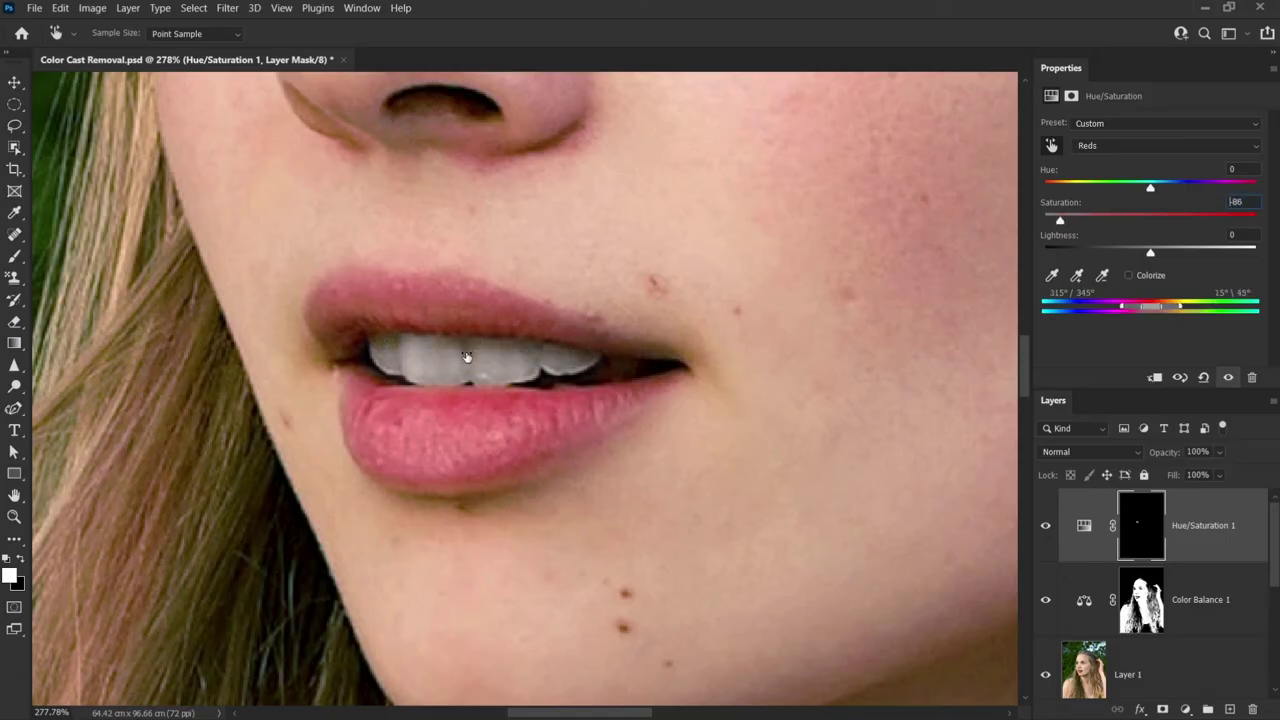
left_click_drag(384, 346, 379, 347)
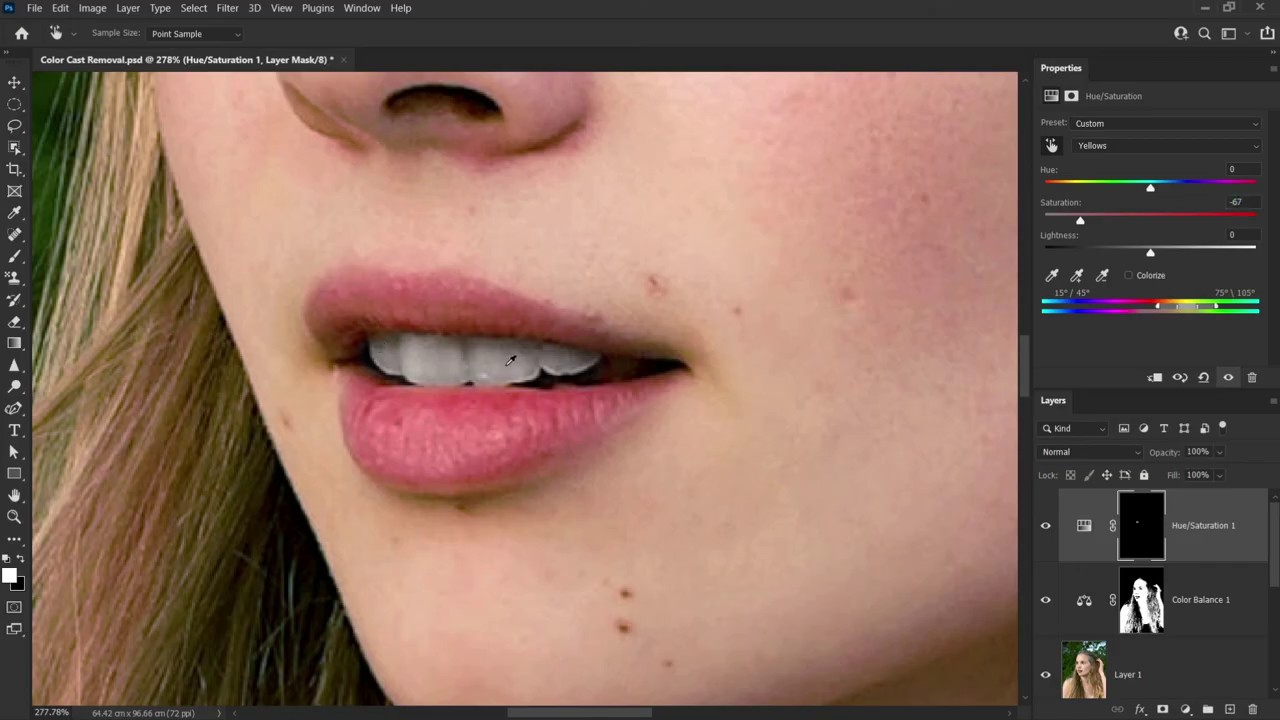
key("v")
scroll(600, 390, "down", 10)
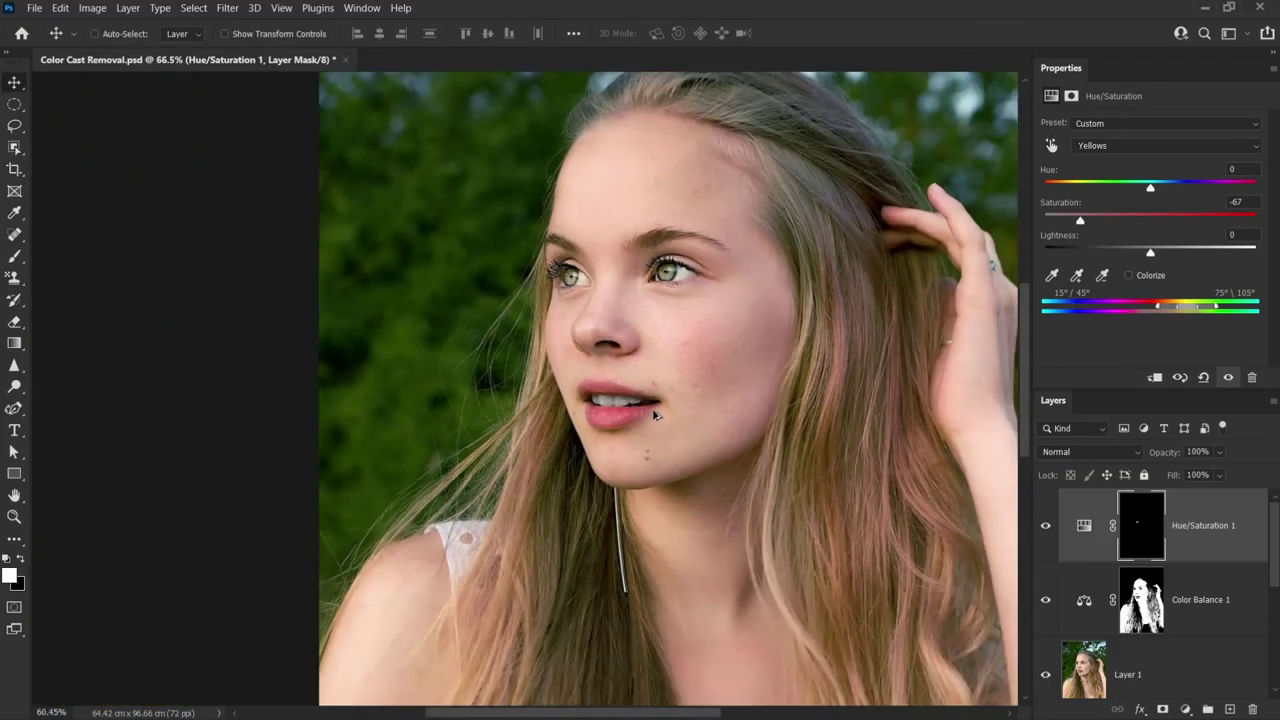
Step: Set the Hue/Saturation 1 teeth layer opacity to 75%
scroll(655, 415, "down", 5)
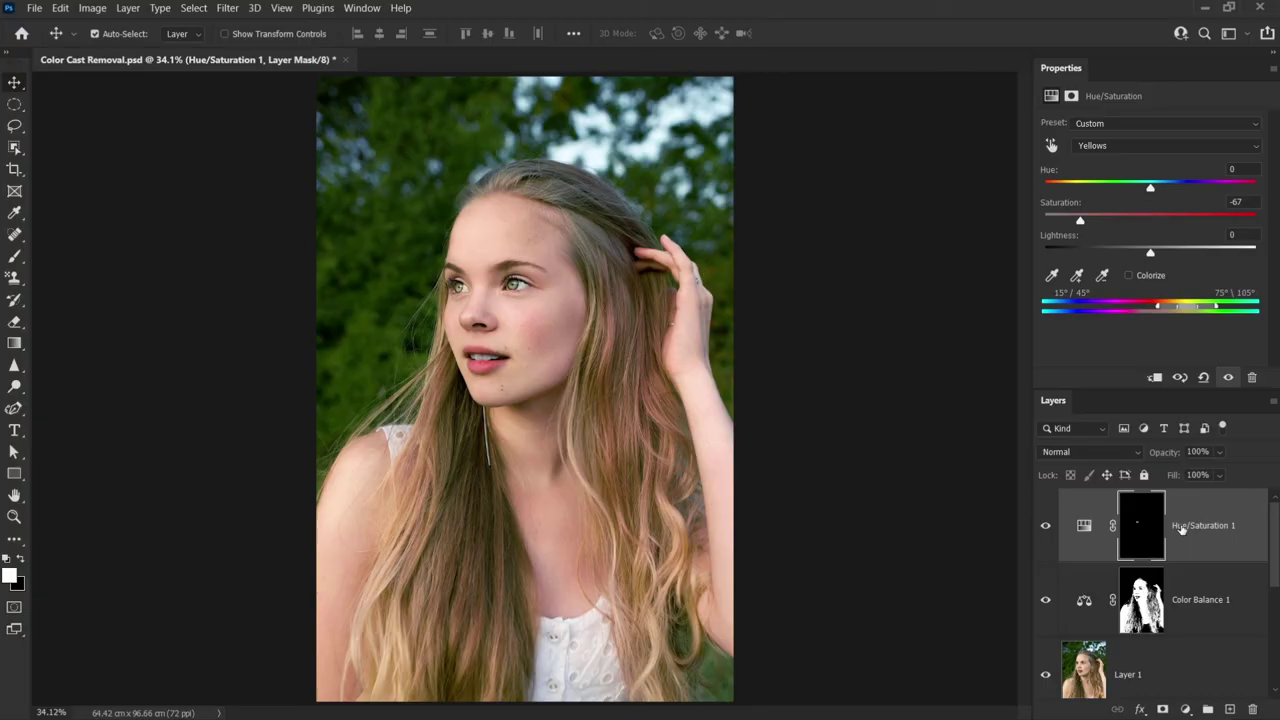
left_click(1196, 451)
type("75")
Step: Enlarge the Layers panel and toggle the correction layers off and on to compare
left_click_drag(1137, 392, 1131, 200)
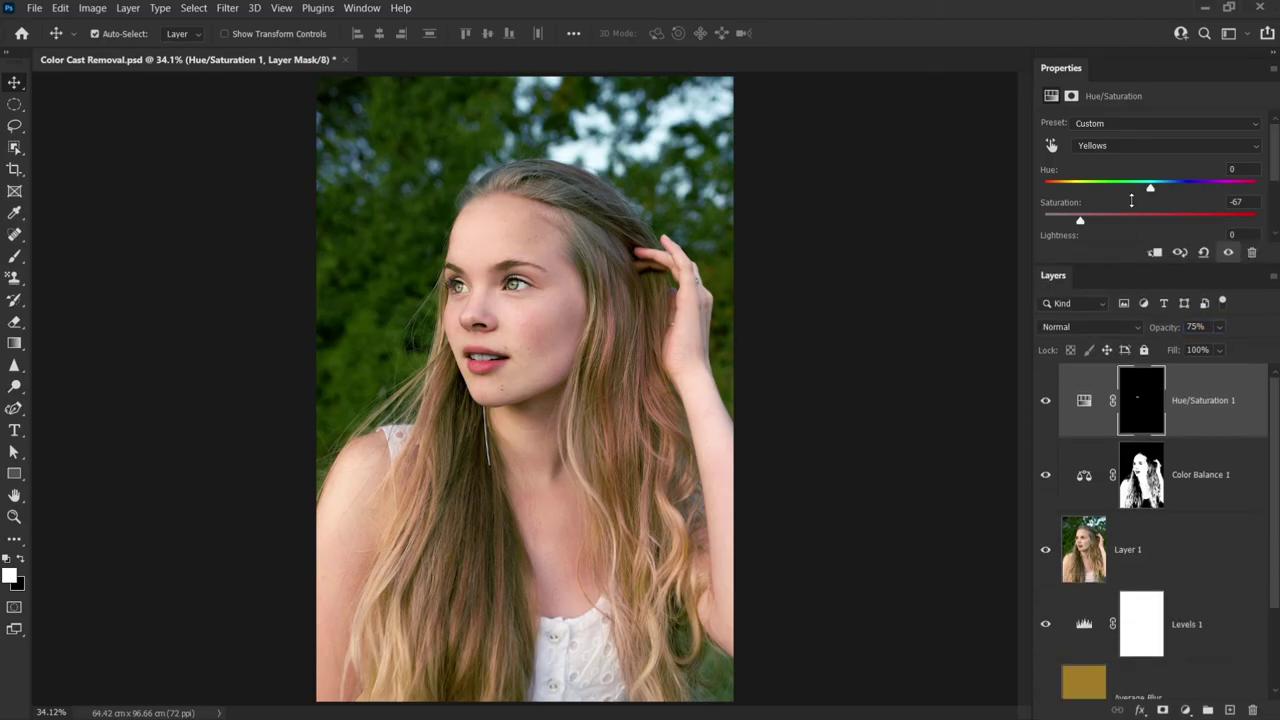
left_click_drag(1046, 402, 1044, 598)
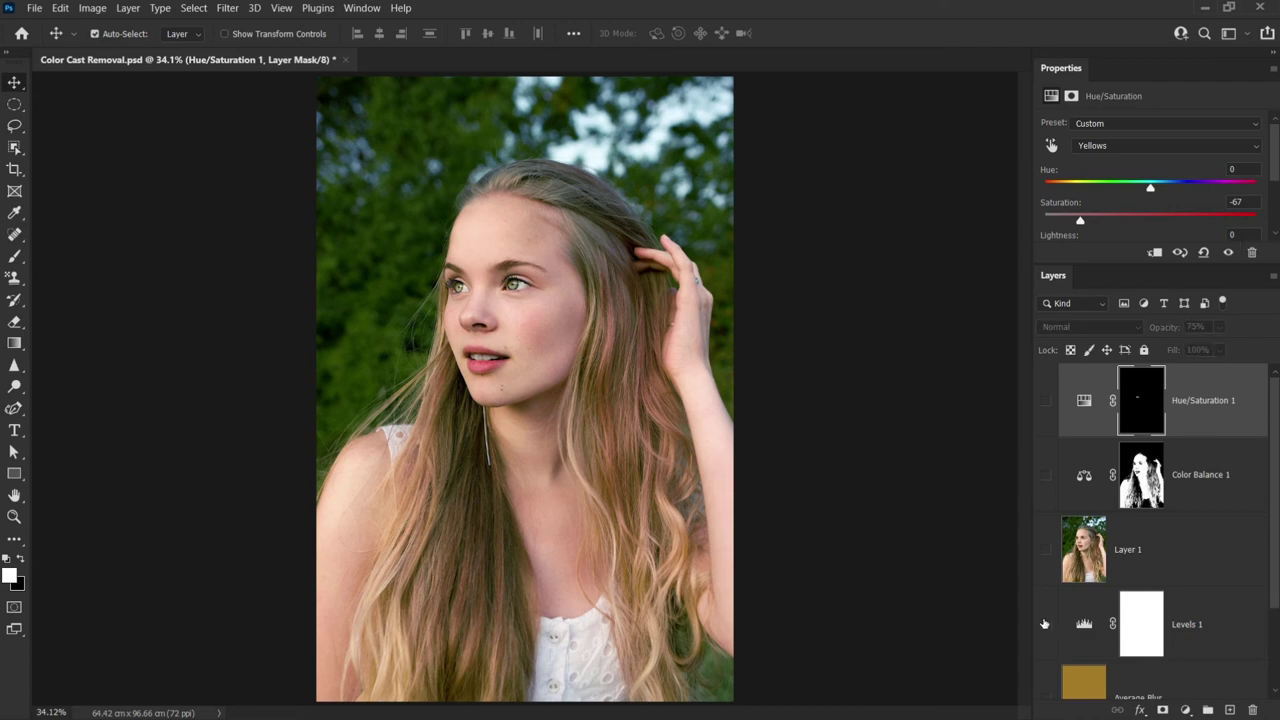
left_click(1044, 624)
left_click(1046, 622, "alt")
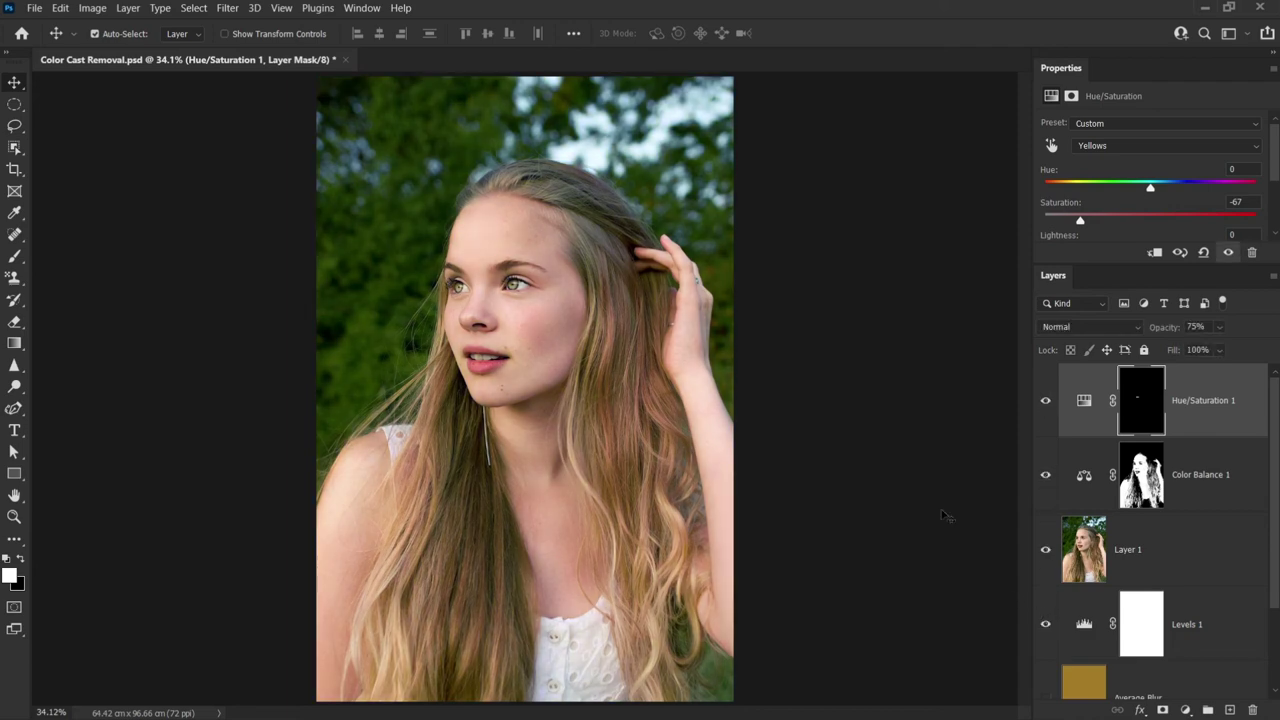